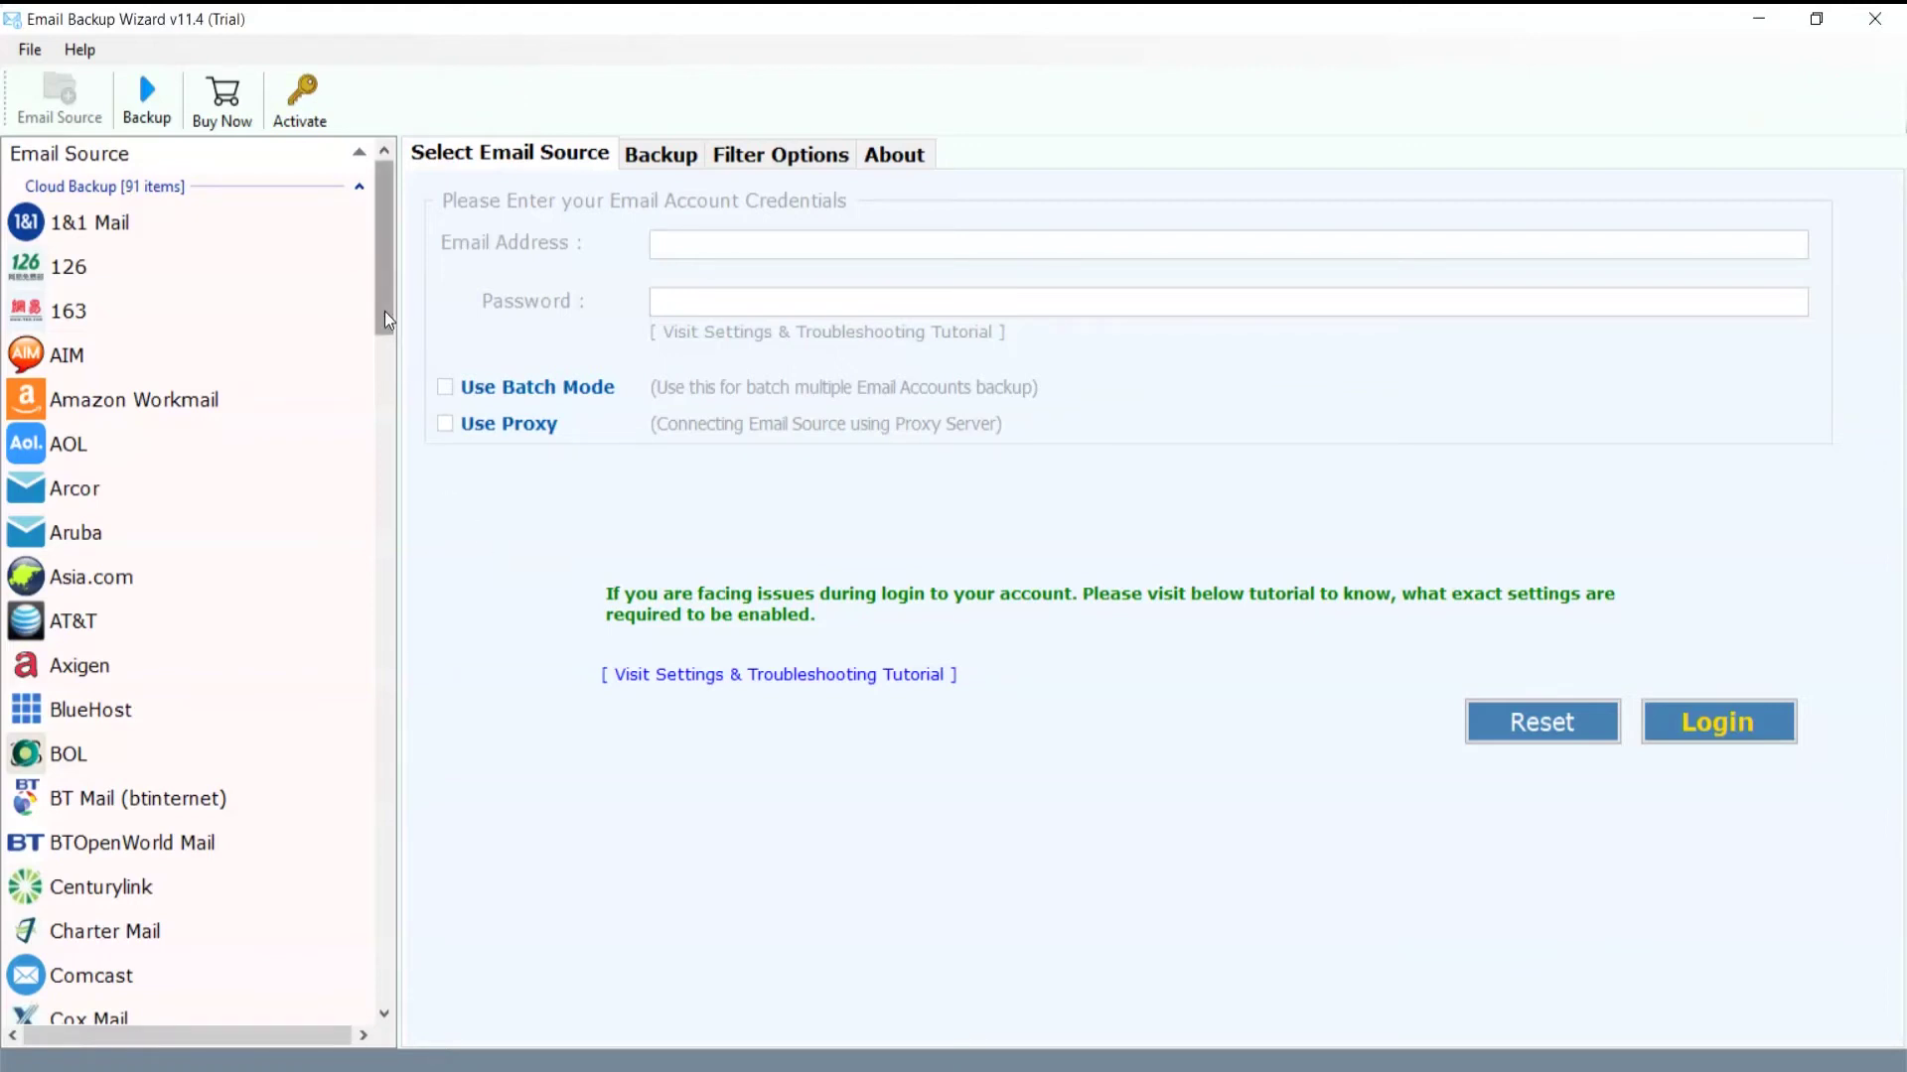
Step: Pick Yahoo Mail from the Email Source list and enter the account's Yahoo e-mail address
{"action": "left_click_drag", "start_coordinate": [384, 312], "coordinate": [374, 955]}
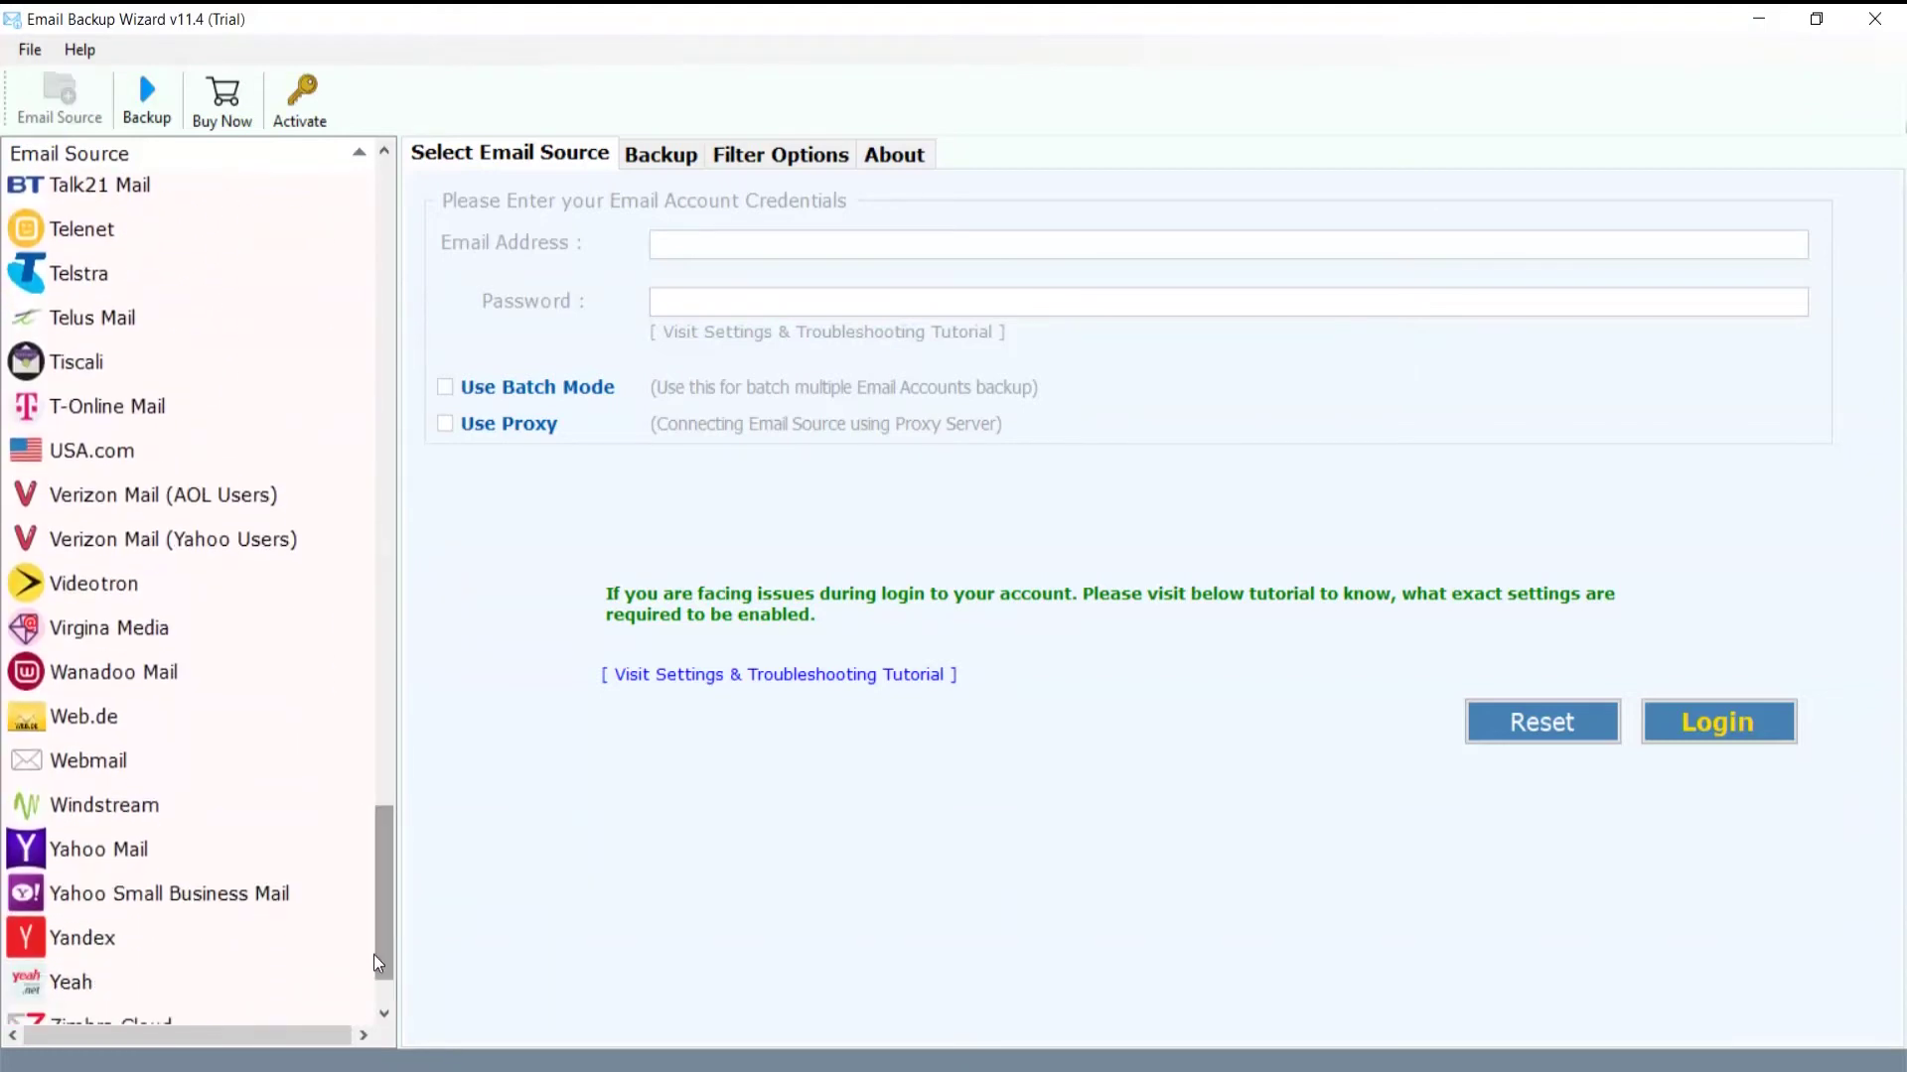
{"action": "left_click", "coordinate": [192, 849]}
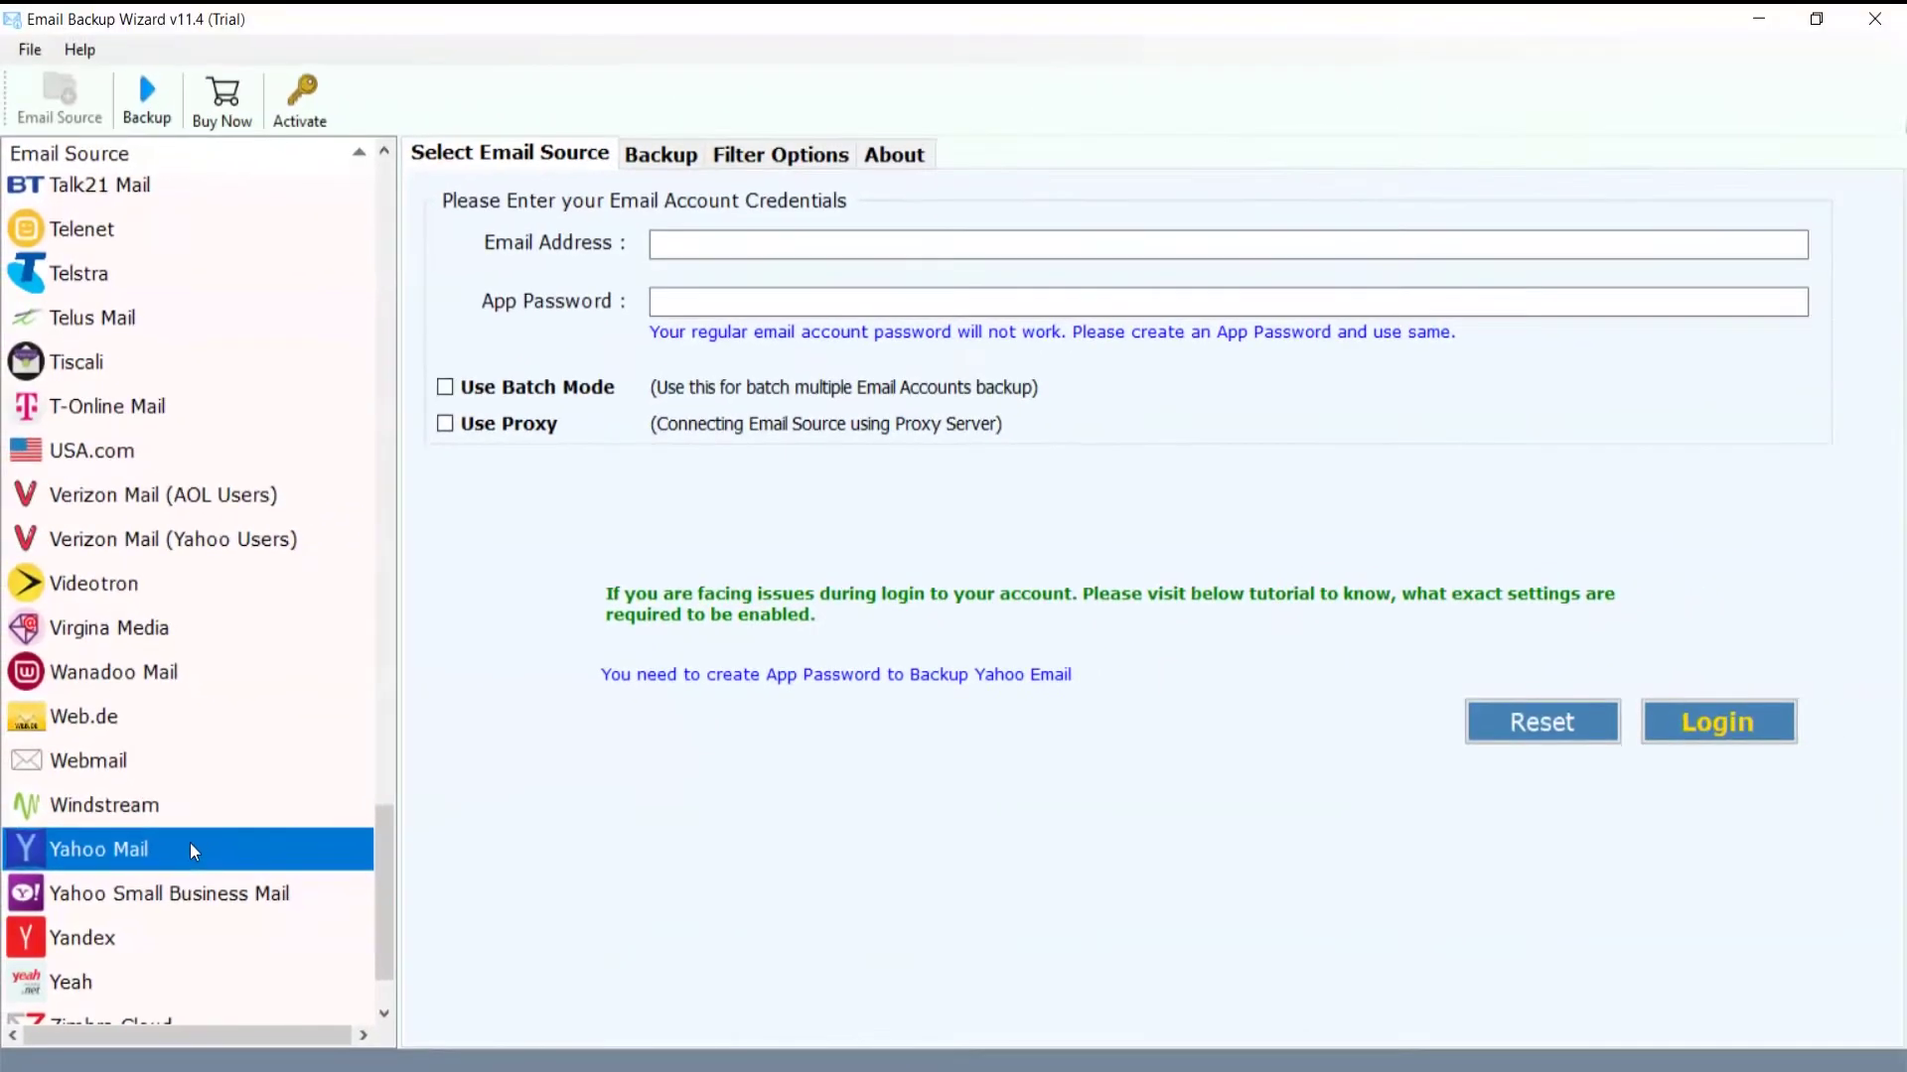
{"action": "left_click", "coordinate": [657, 243]}
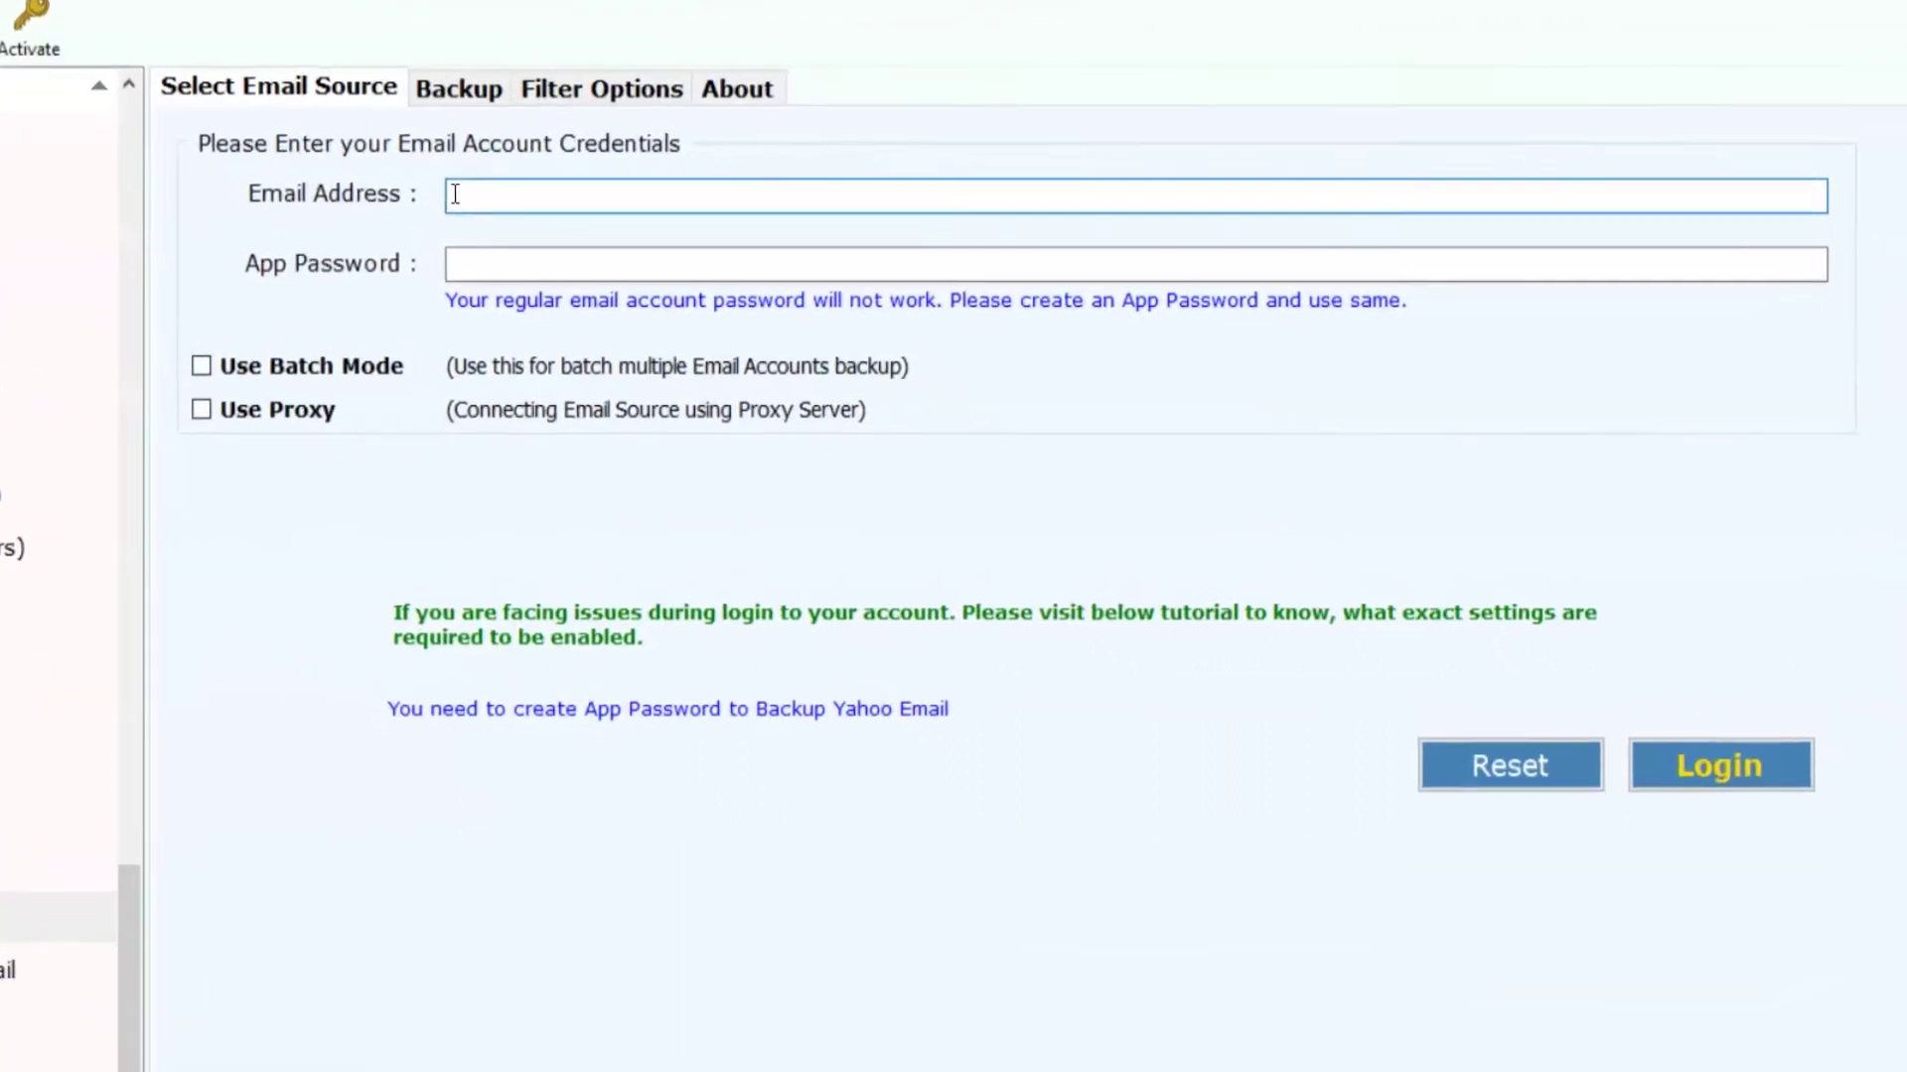
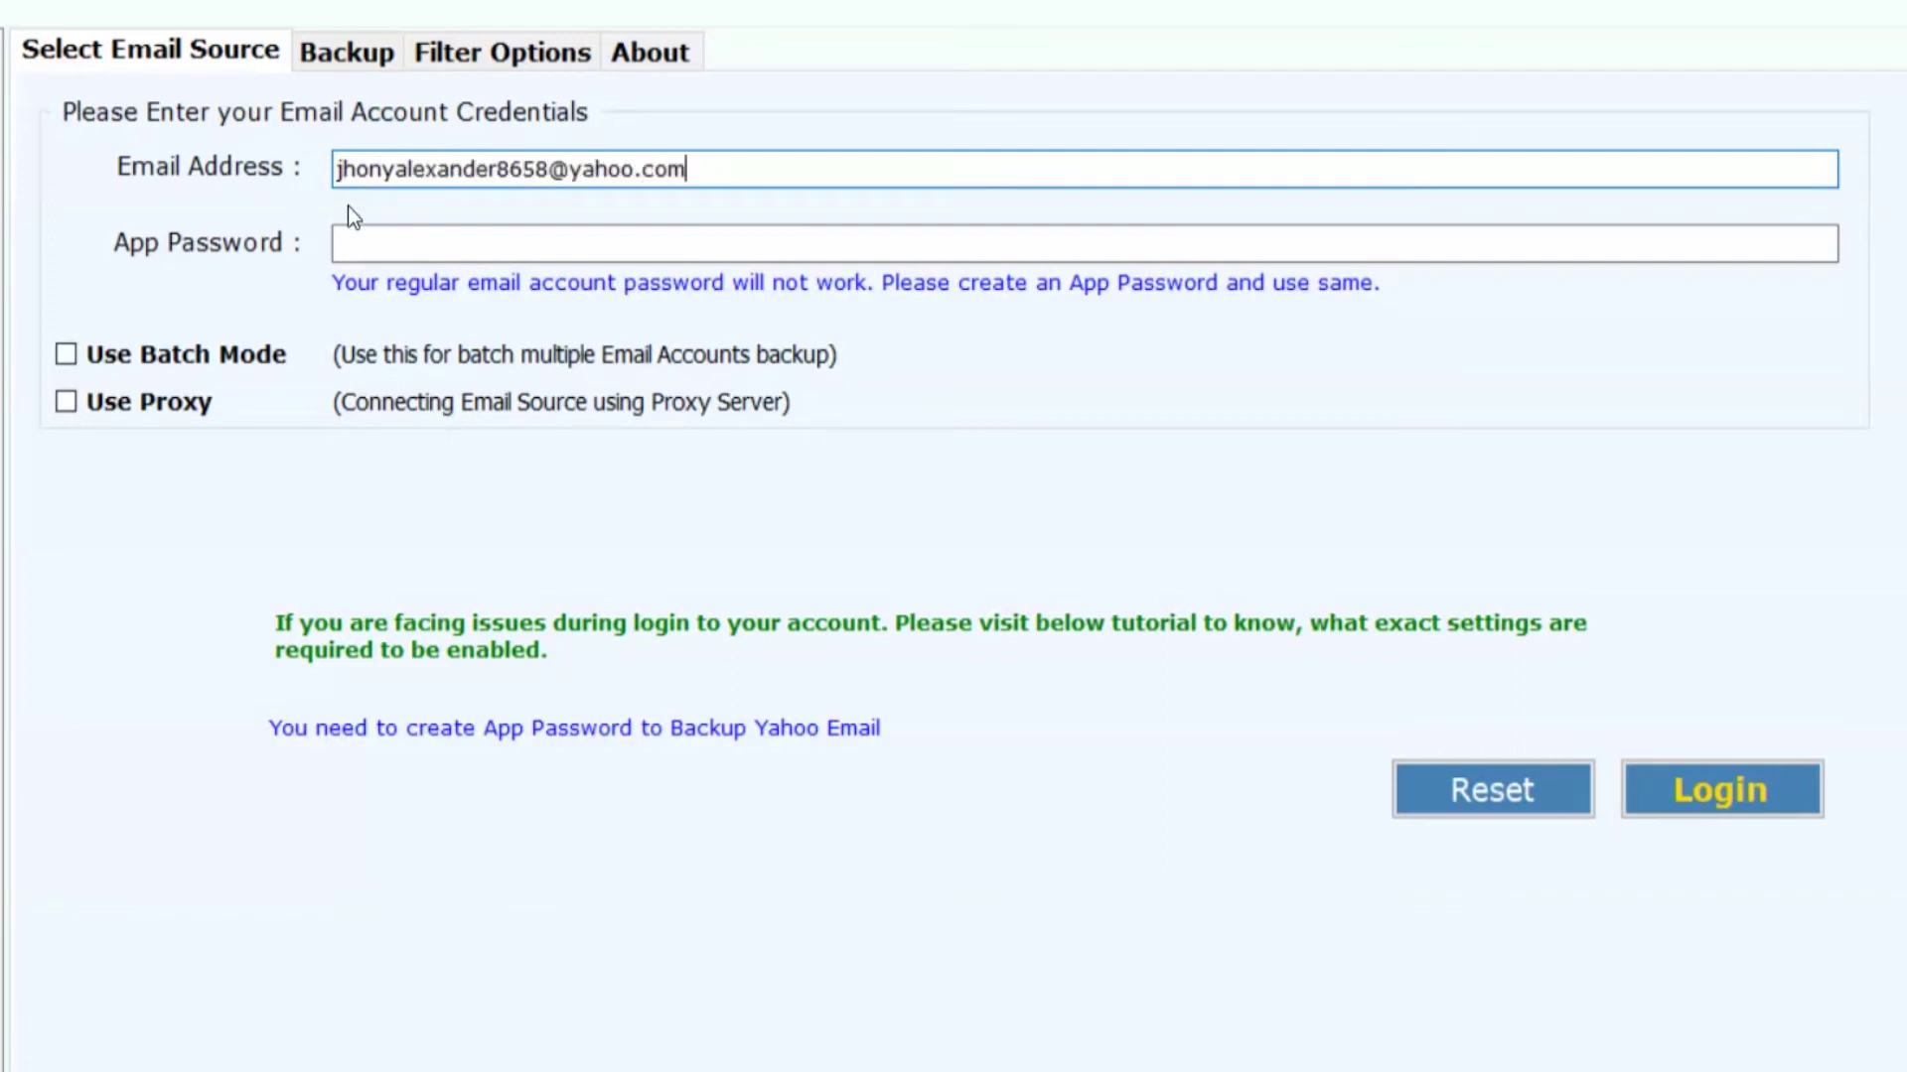
Step: Enter the Yahoo app password after checking Yahoo's app-password help, leaving batch mode and proxy off
{"action": "left_click", "coordinate": [347, 248]}
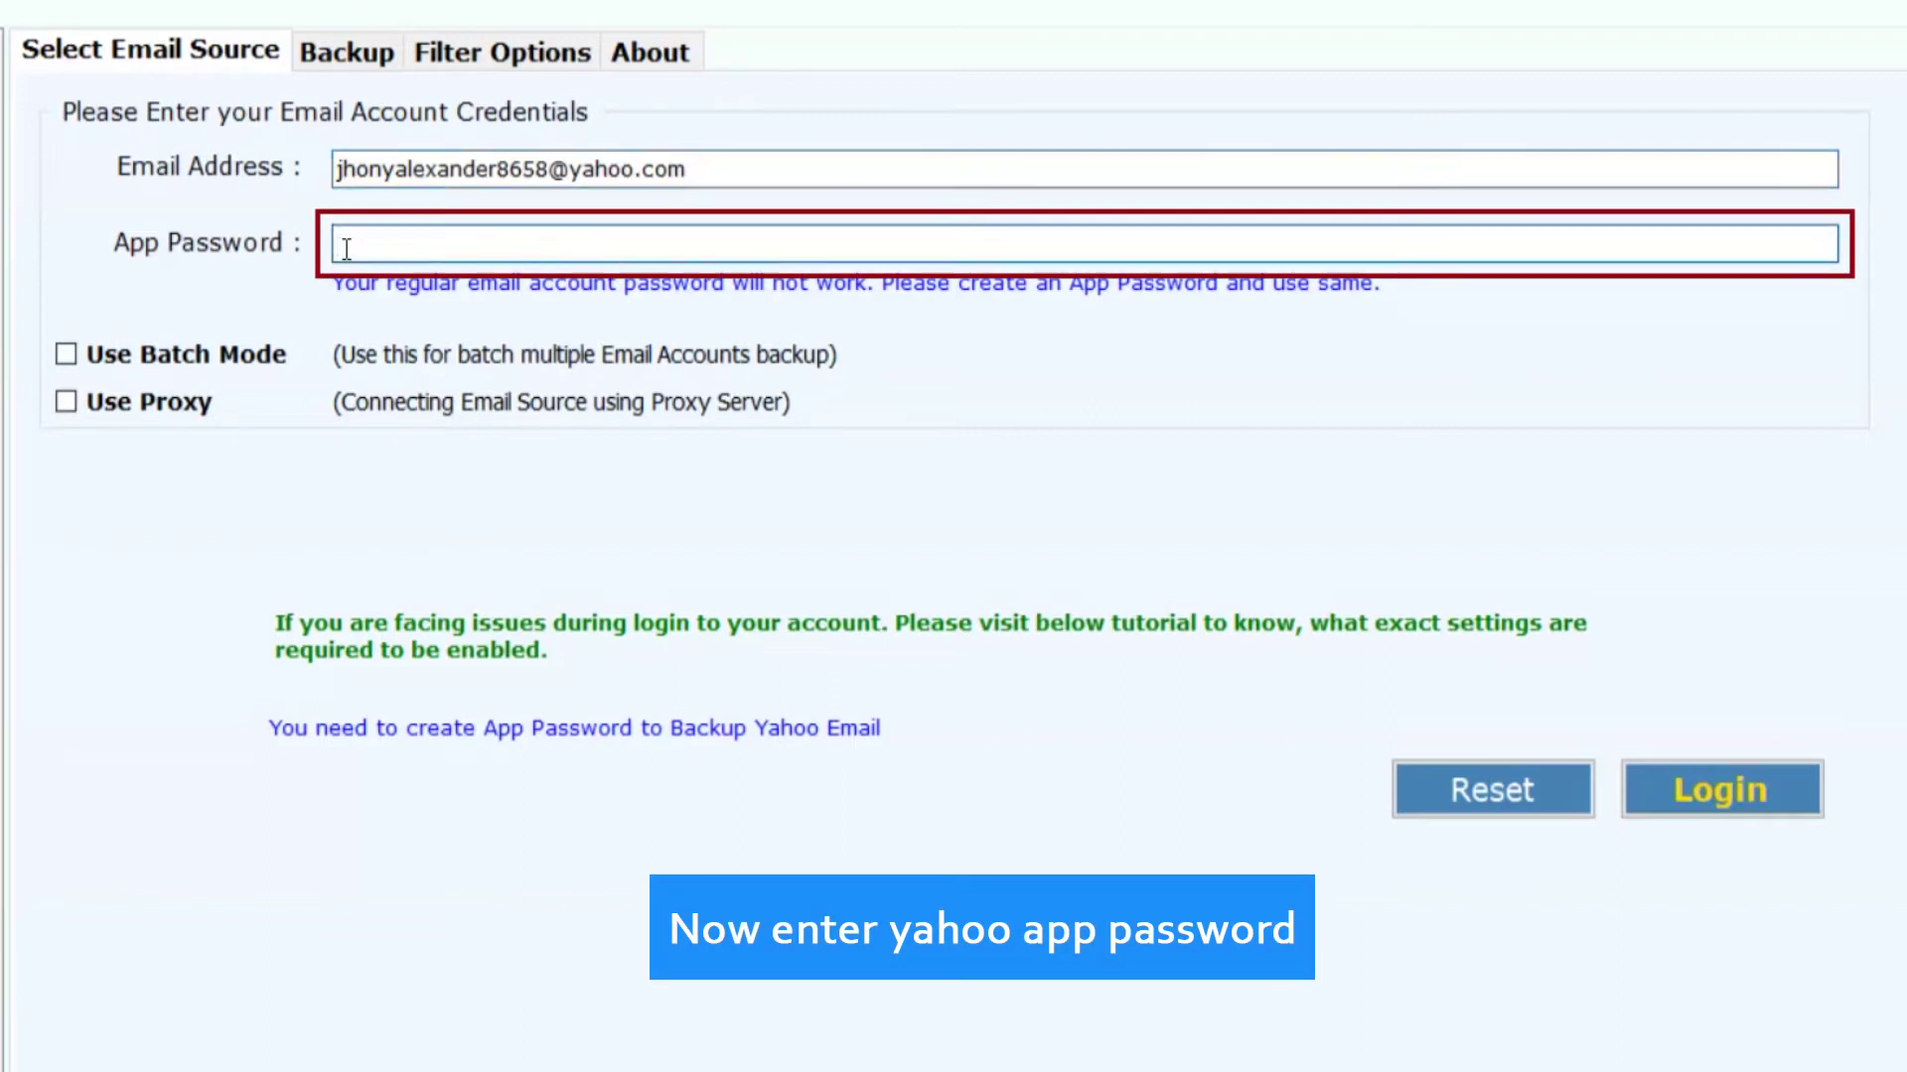
{"action": "left_click", "coordinate": [561, 294]}
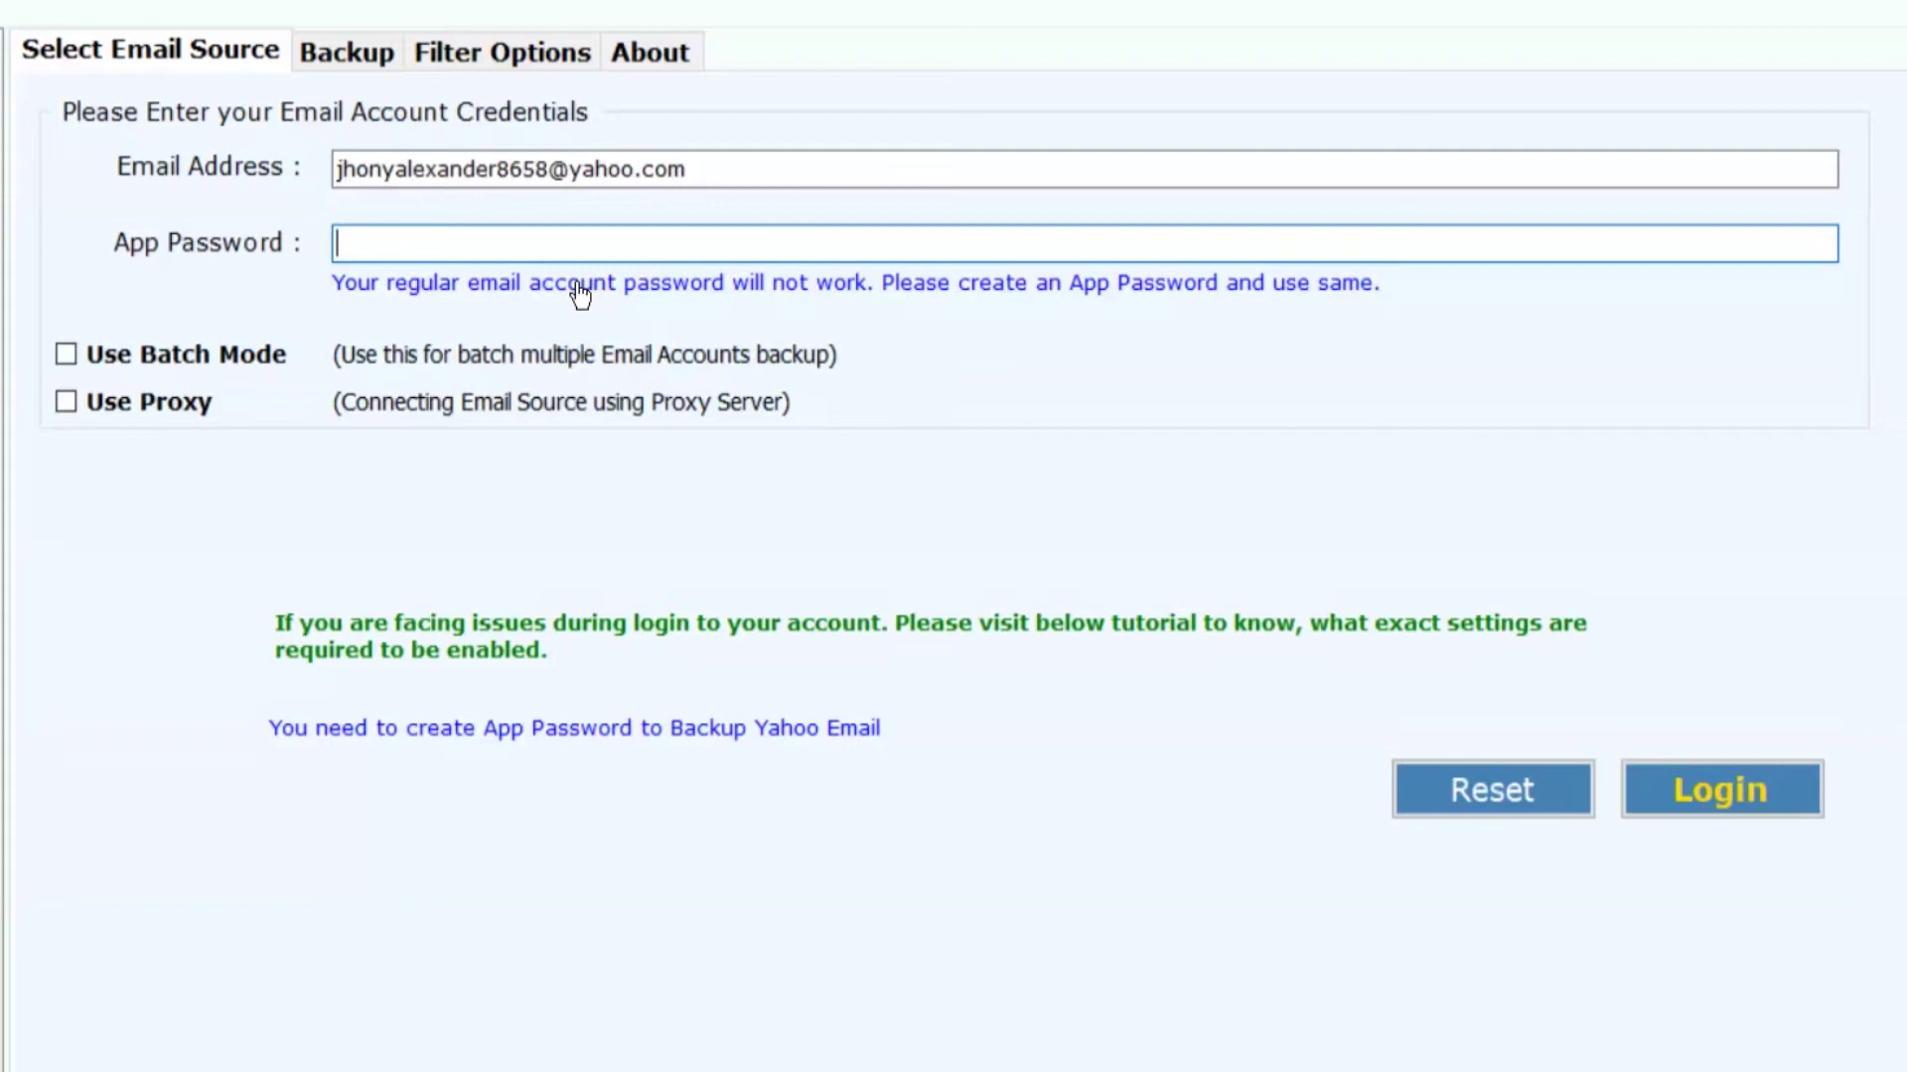
{"action": "left_click", "coordinate": [350, 247]}
{"action": "type", "text": "••••••••••••••••"}
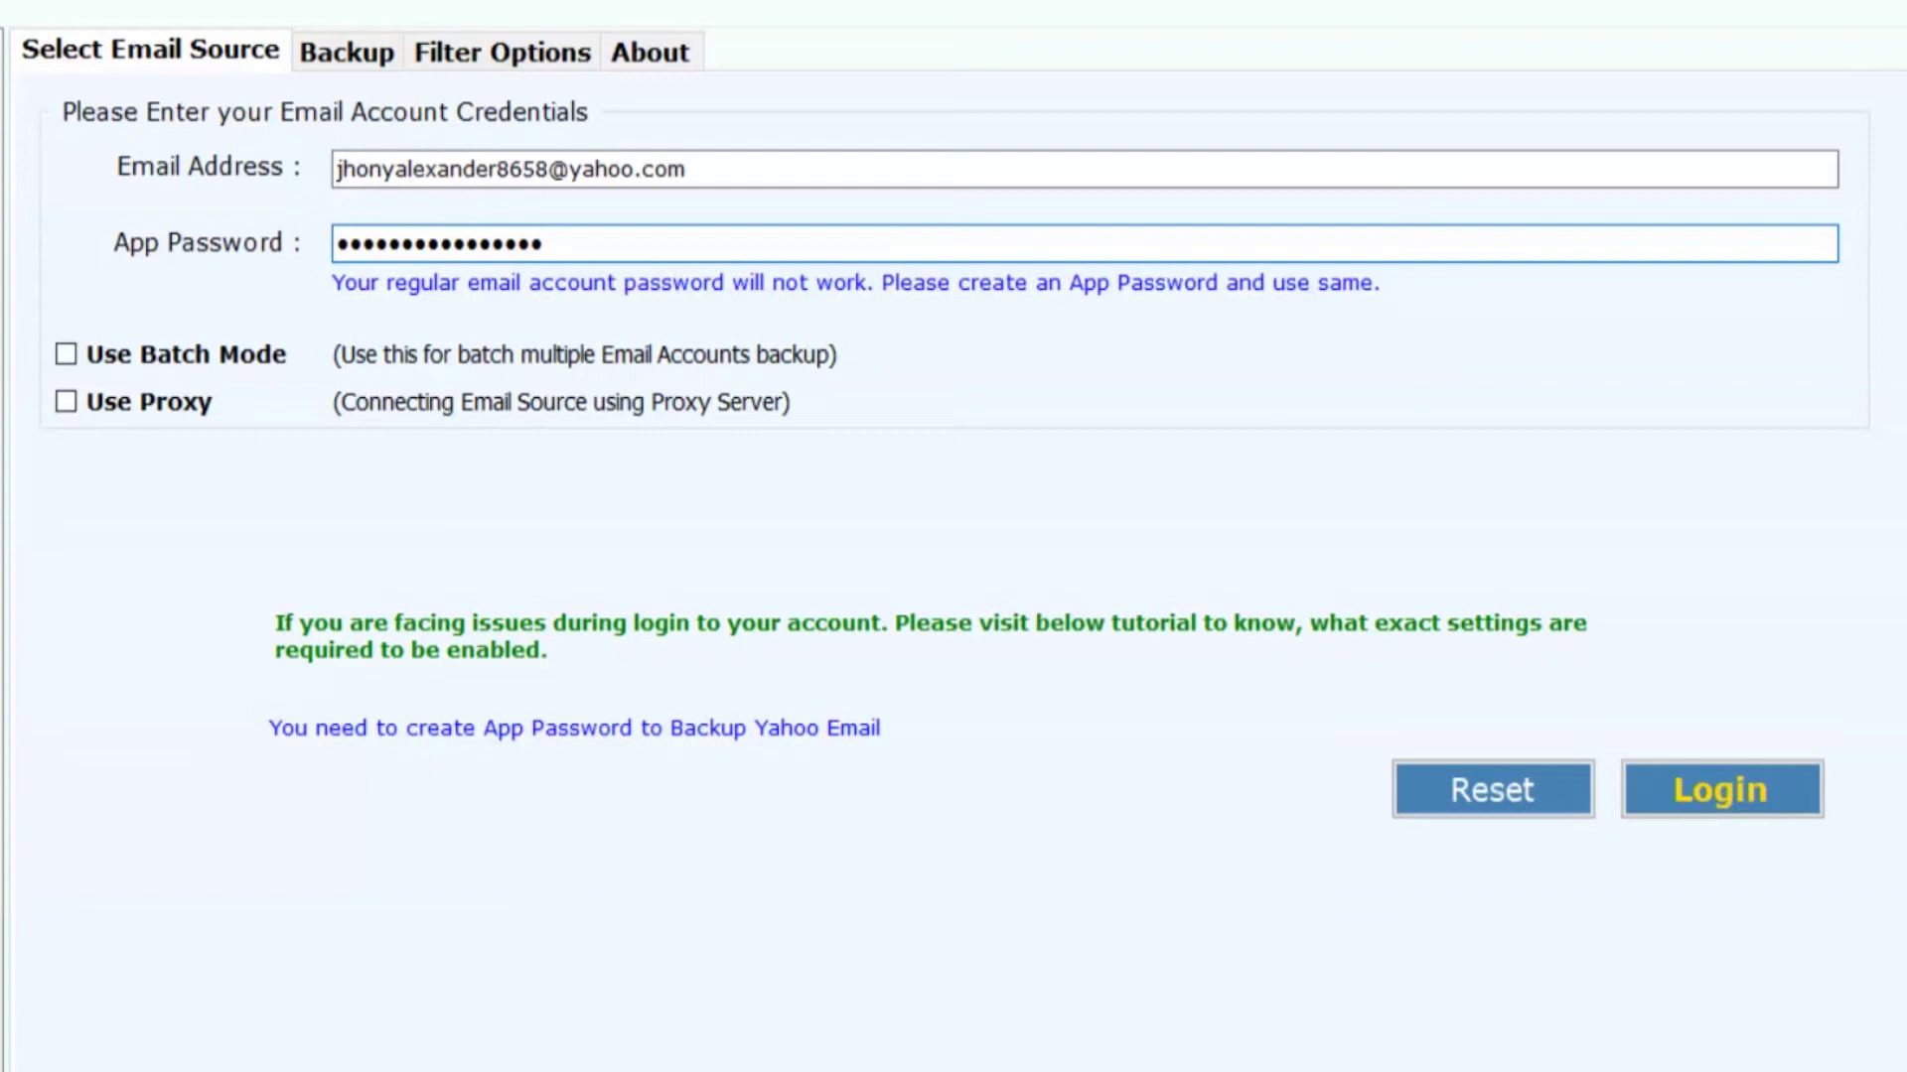
{"action": "left_click", "coordinate": [63, 349]}
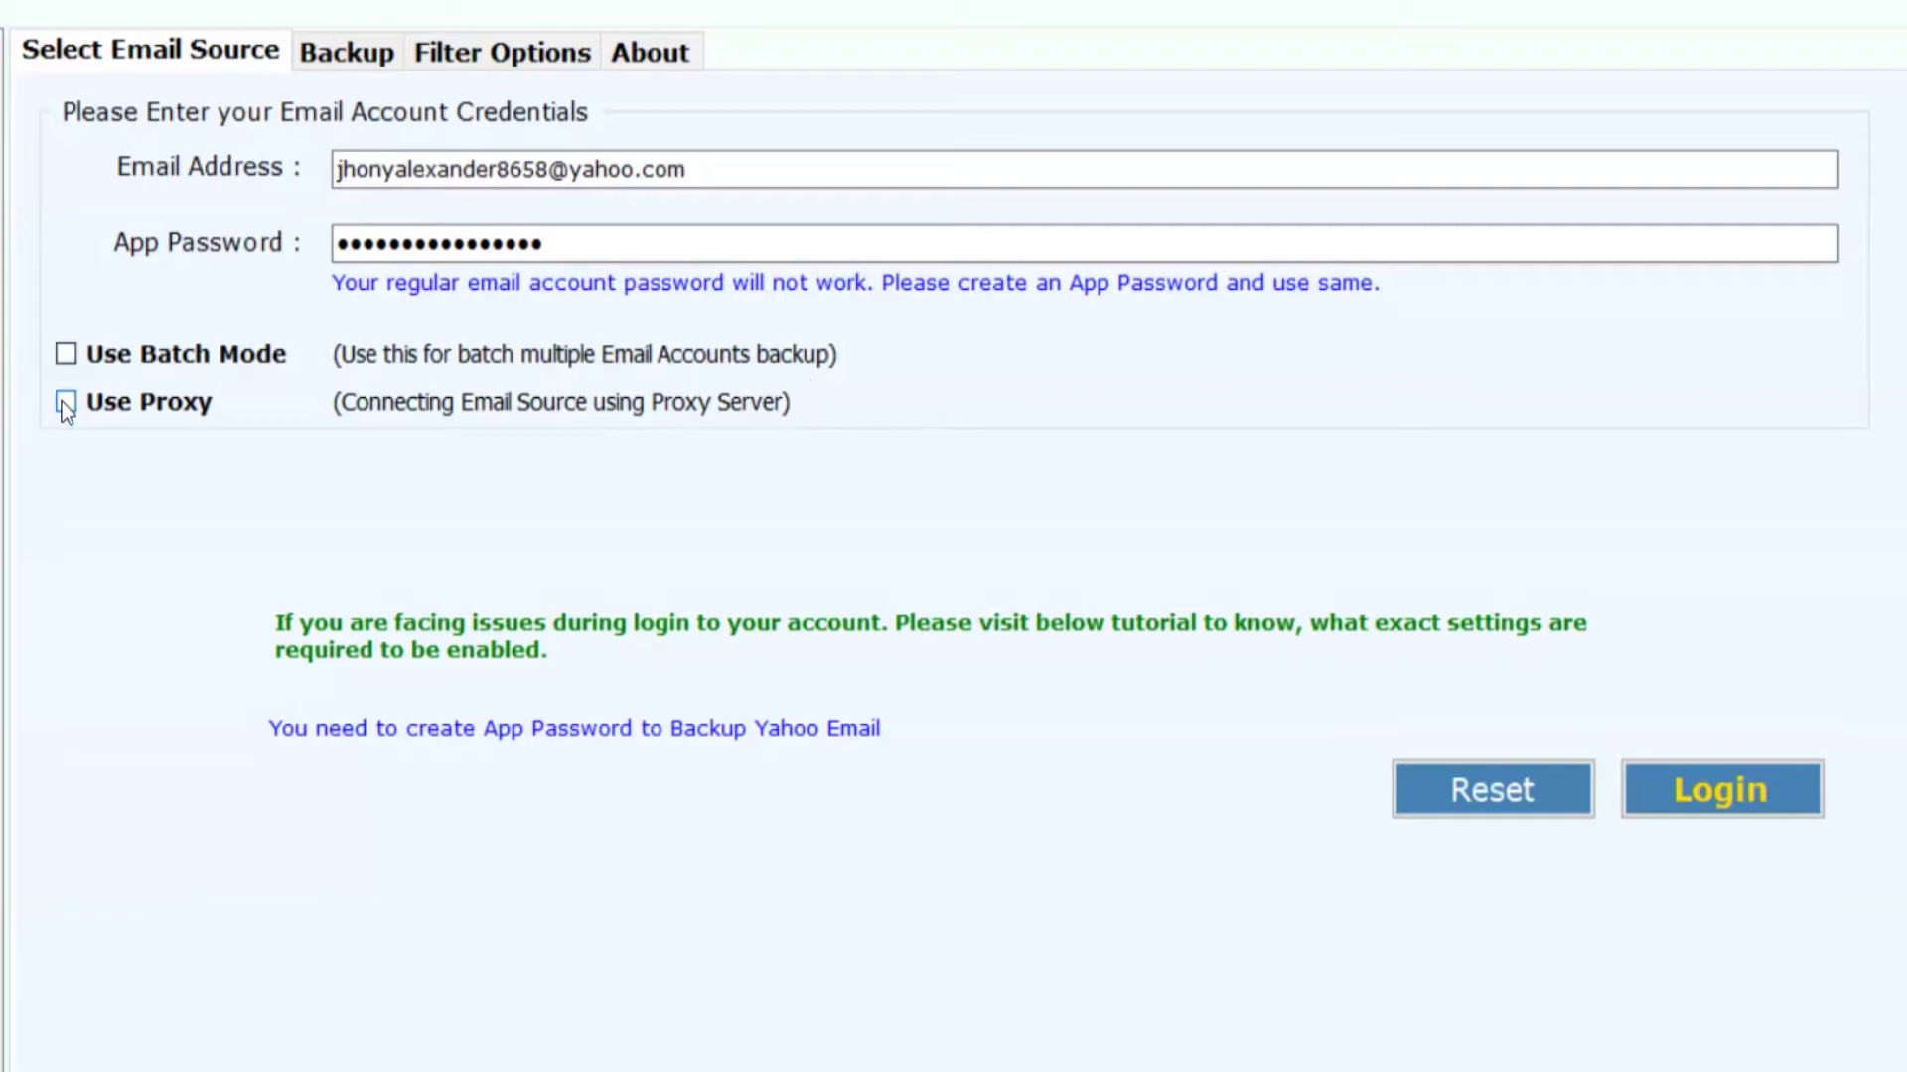
Step: Log in to the Yahoo account and check the Archive, Inbox and Trash folders
{"action": "left_click", "coordinate": [1728, 781]}
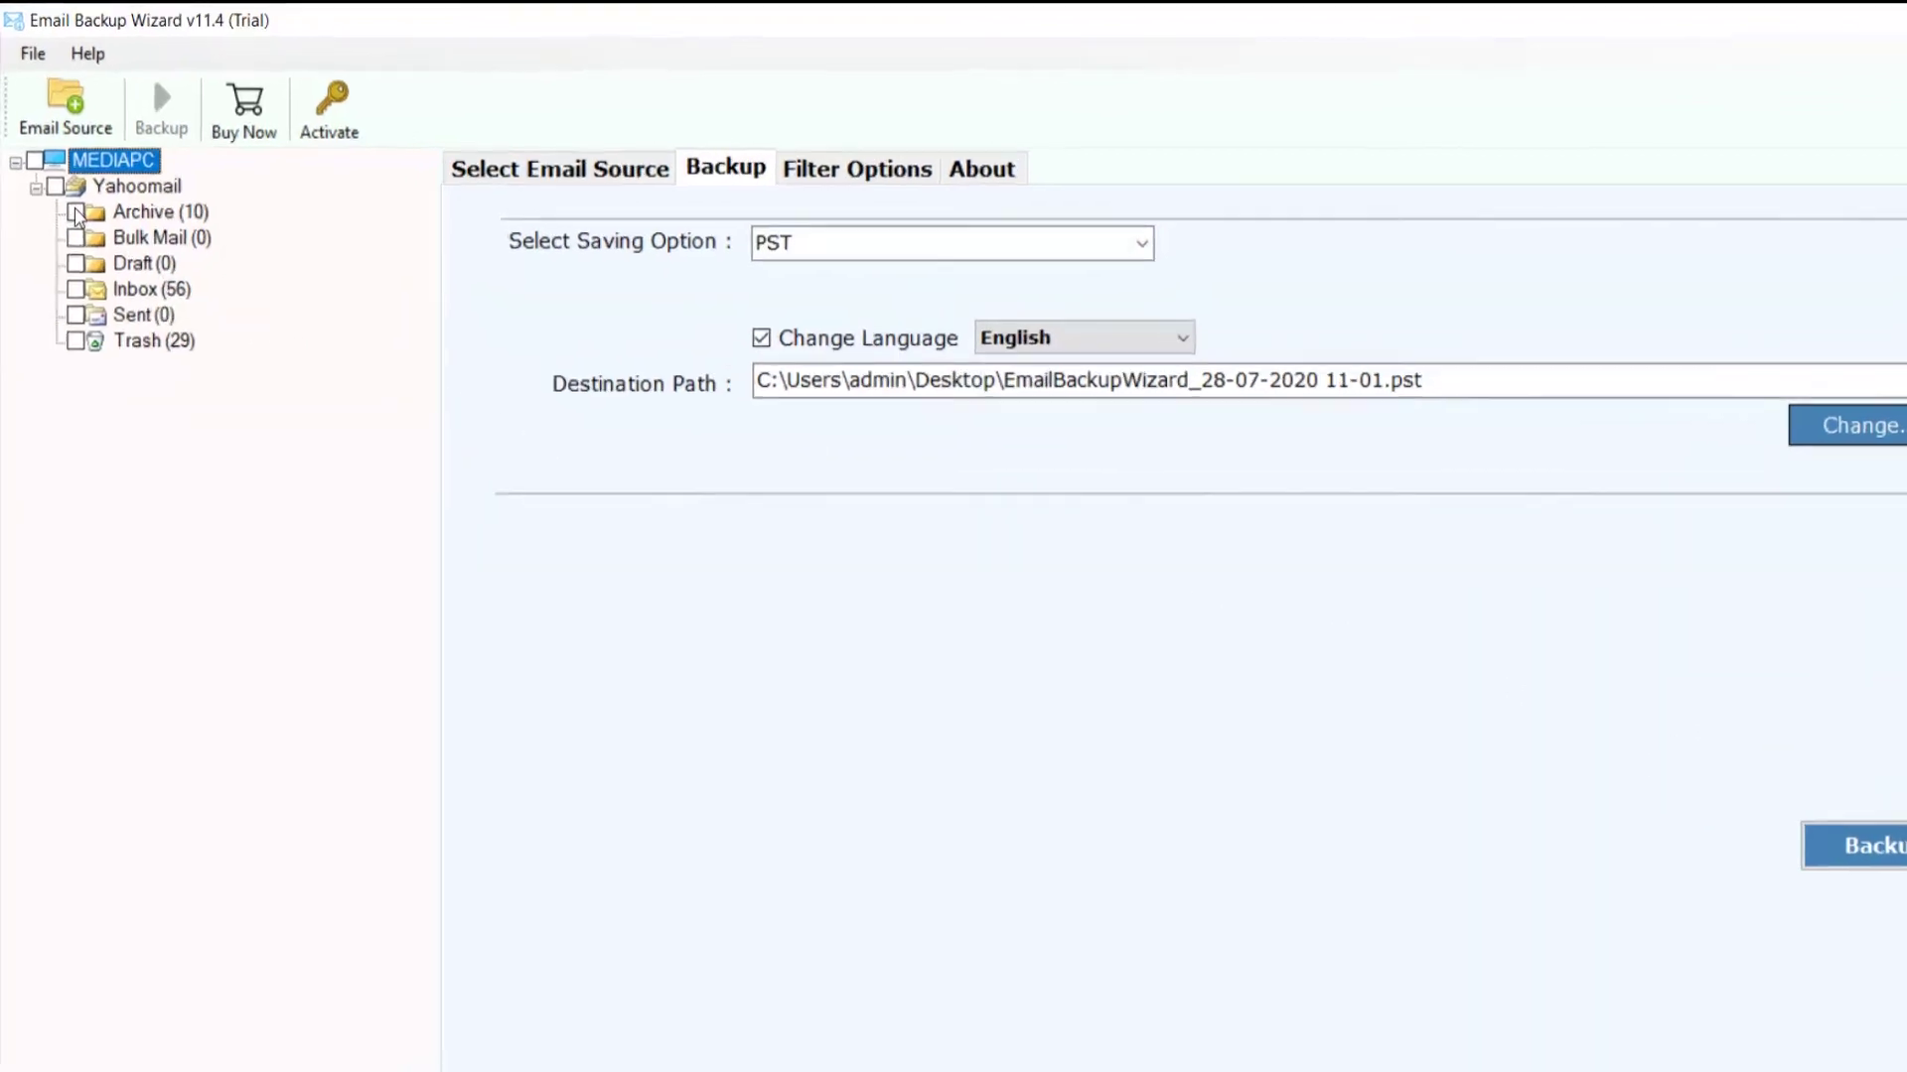
{"action": "left_click", "coordinate": [76, 213]}
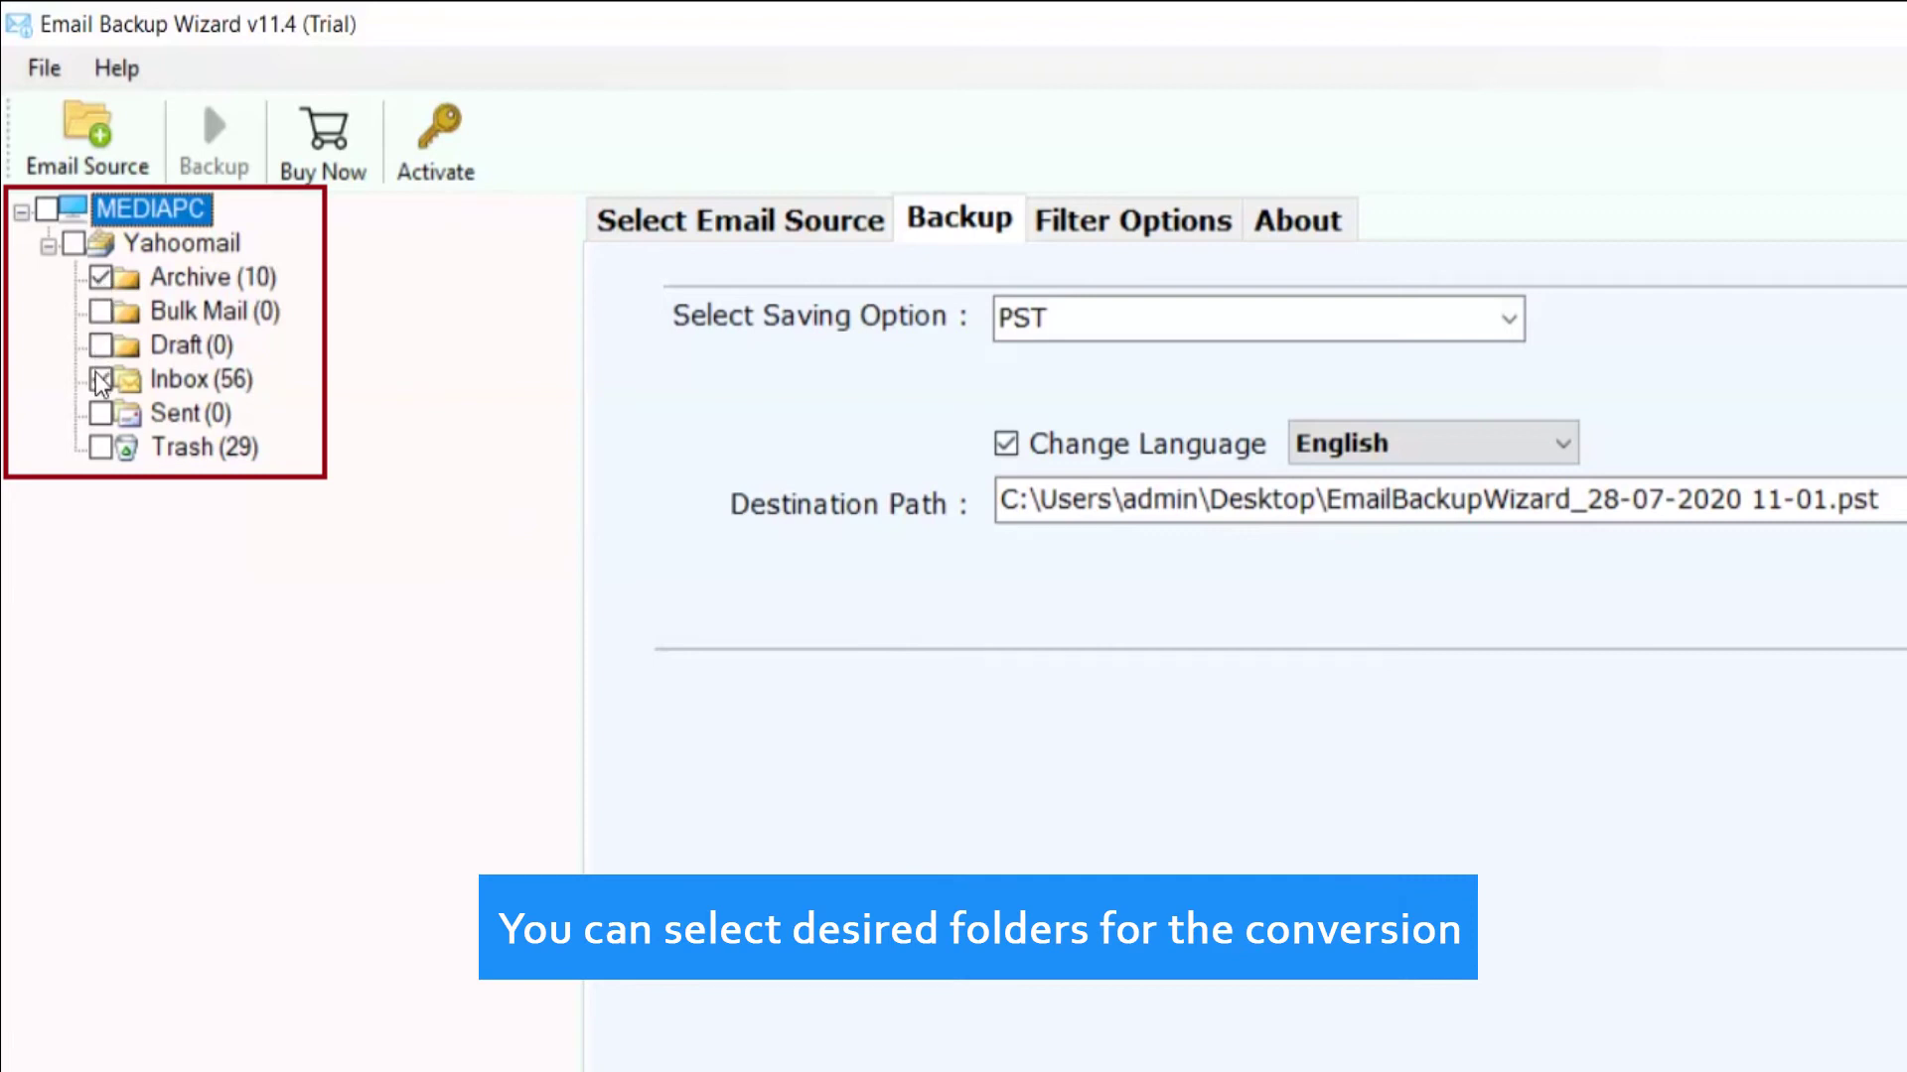
{"action": "left_click", "coordinate": [101, 449]}
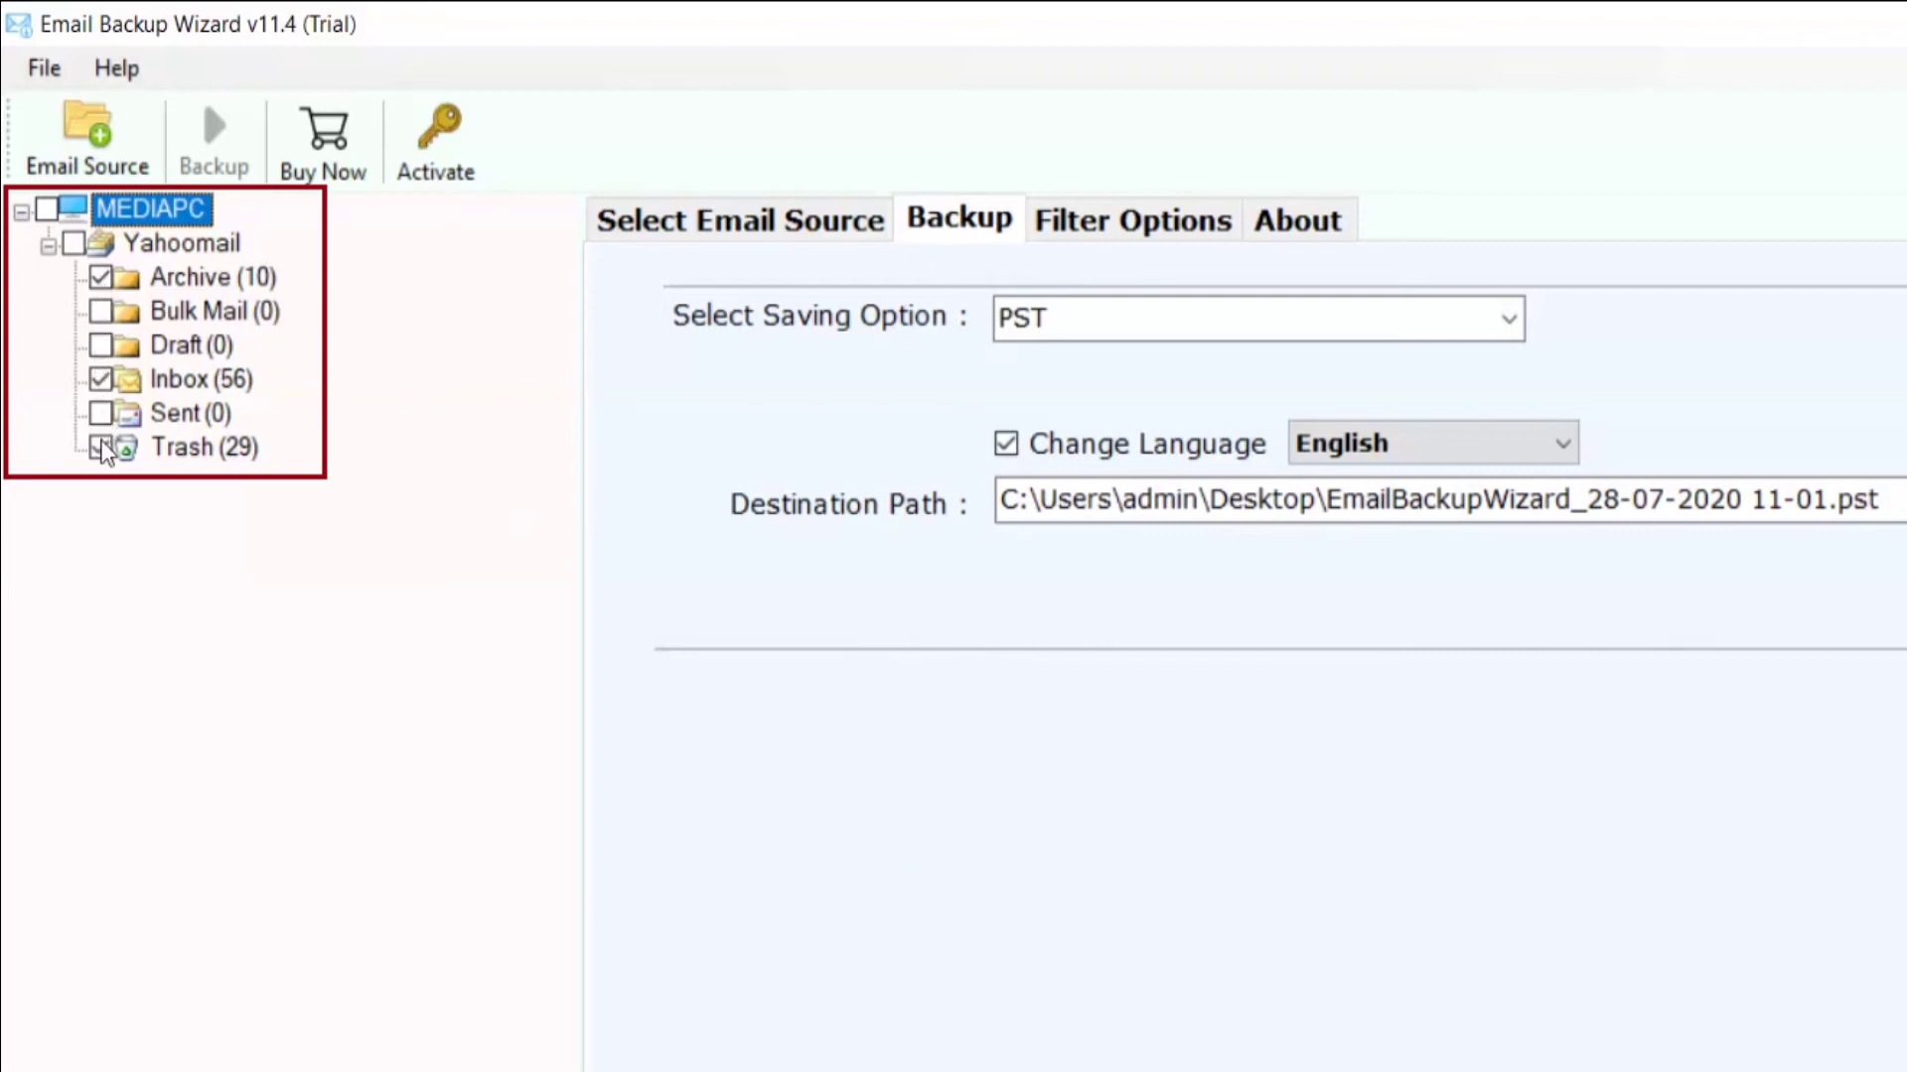
Step: Choose Extract Email Attachments as the saving option
{"action": "left_click", "coordinate": [1509, 325]}
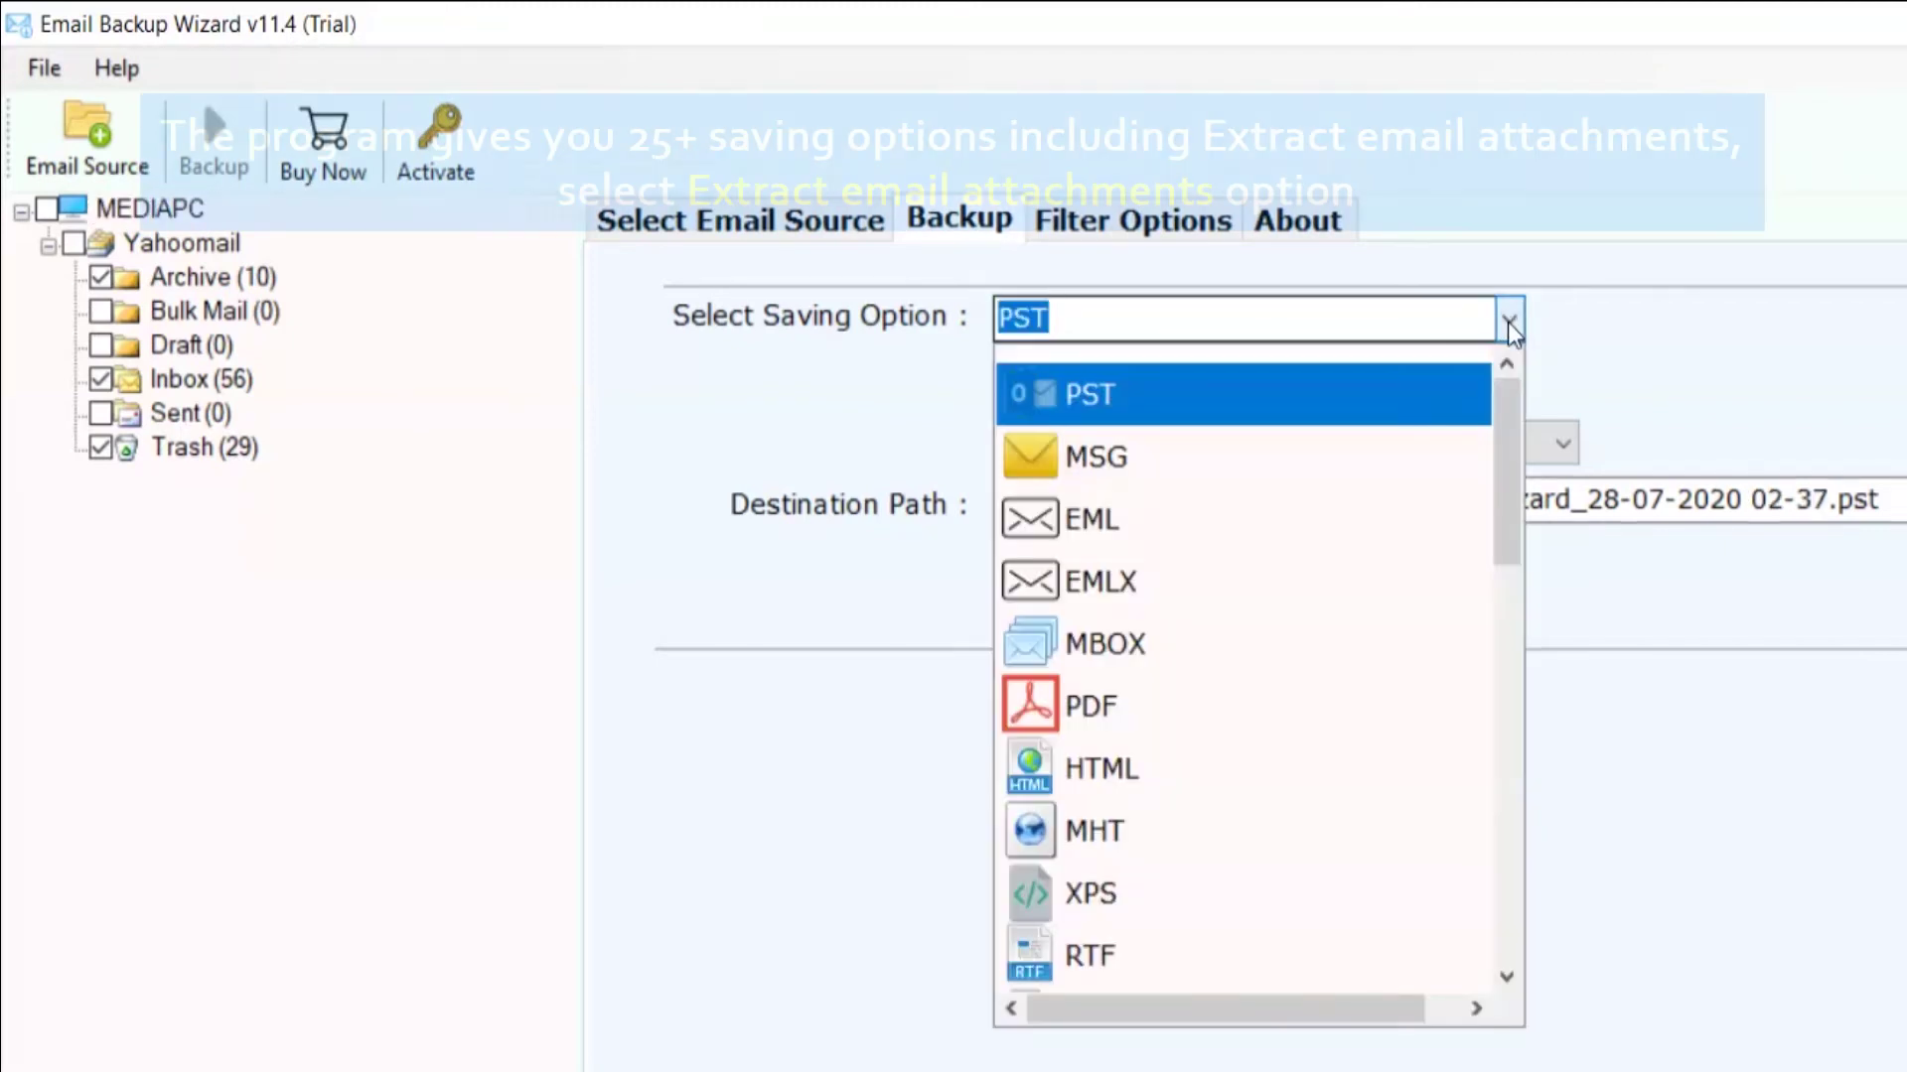
{"action": "left_click_drag", "start_coordinate": [1508, 402], "coordinate": [1493, 729]}
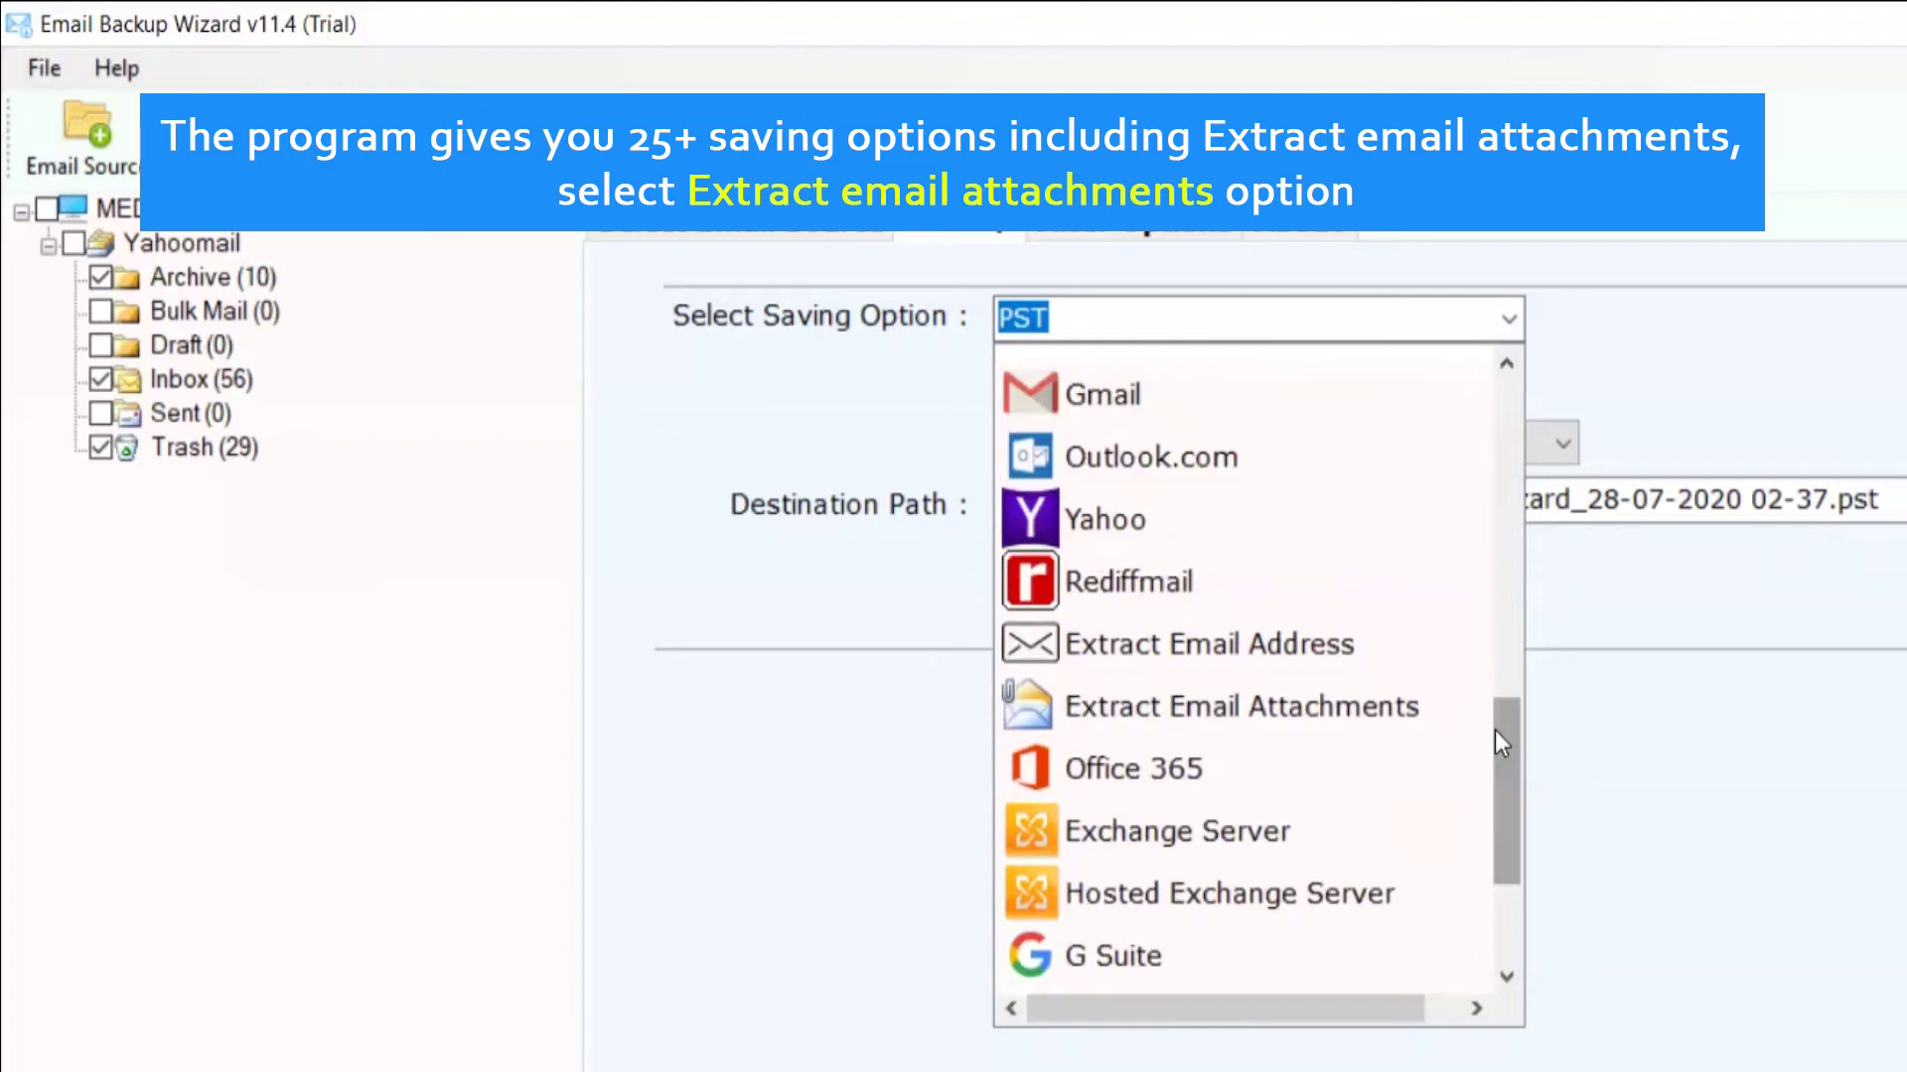
{"action": "left_click", "coordinate": [1395, 712]}
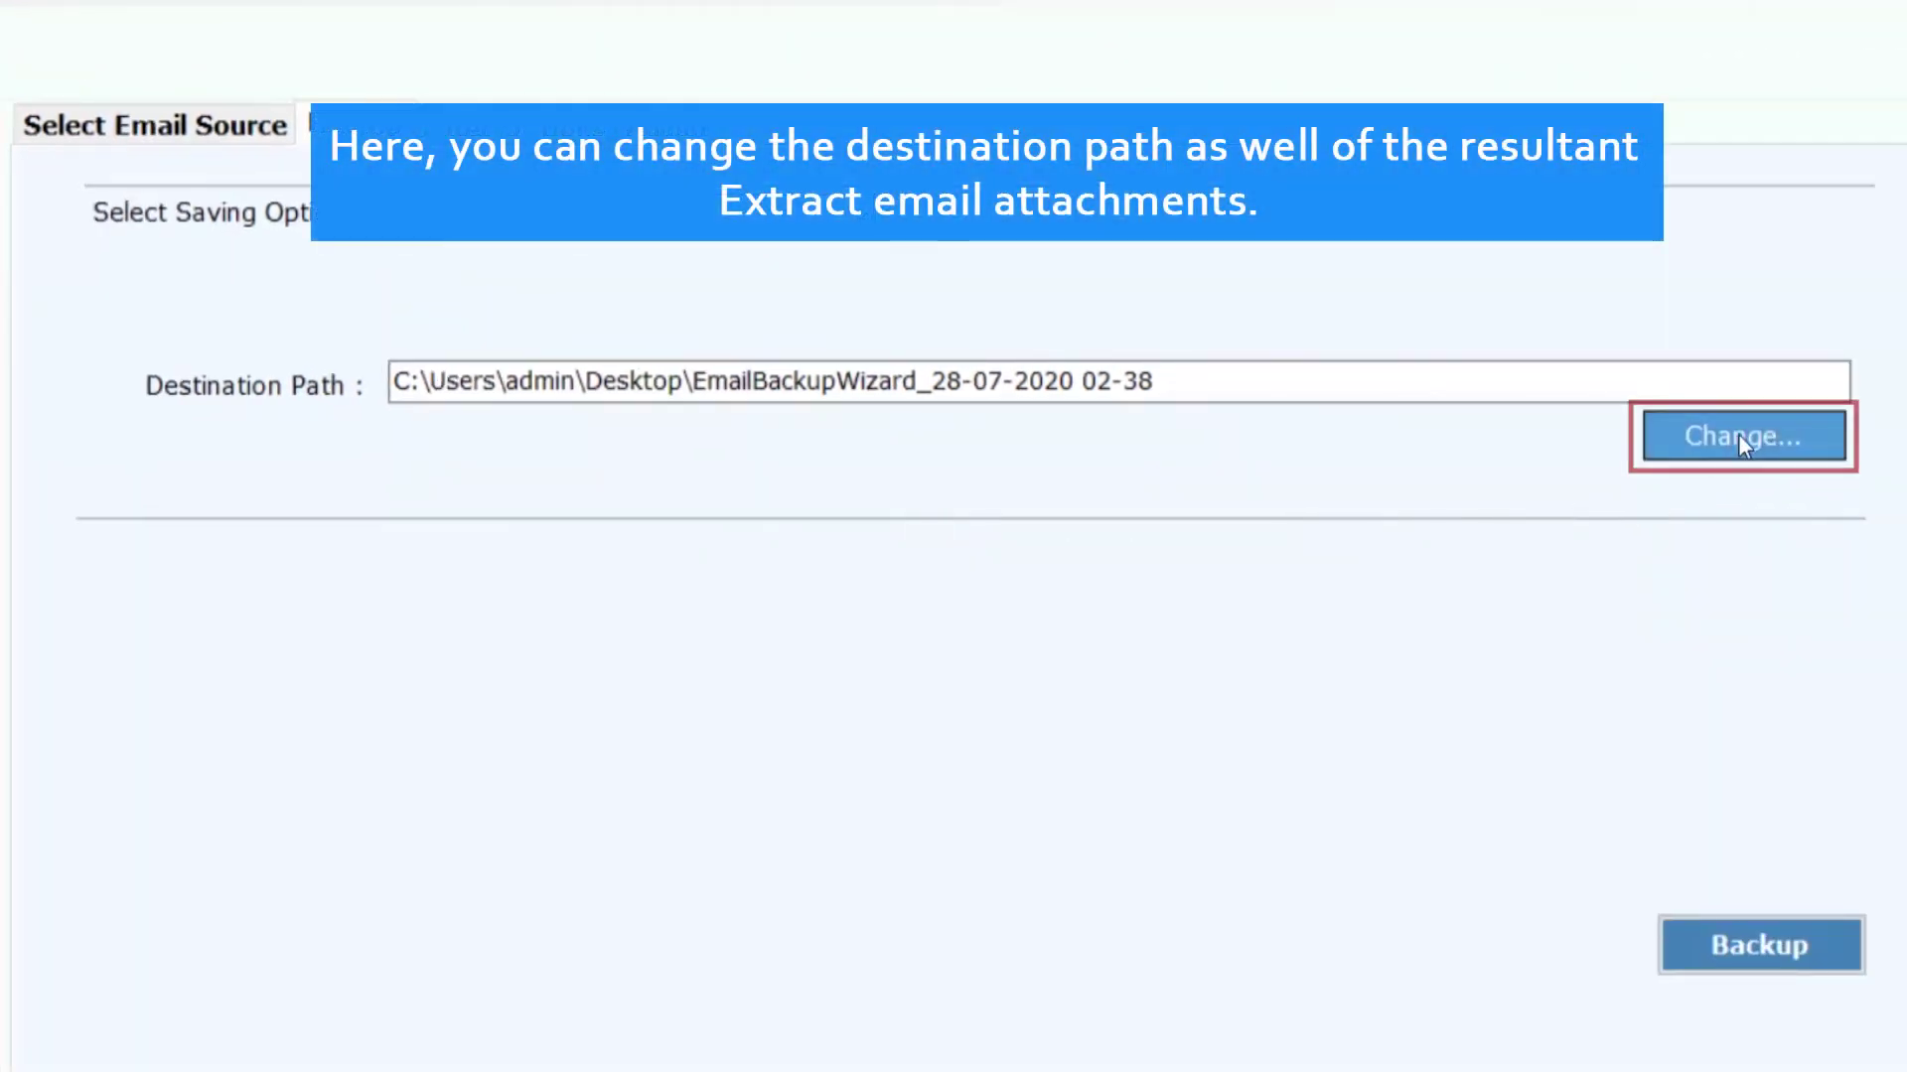
Step: Change the destination path to the C:\Output folder
{"action": "left_click", "coordinate": [1744, 438]}
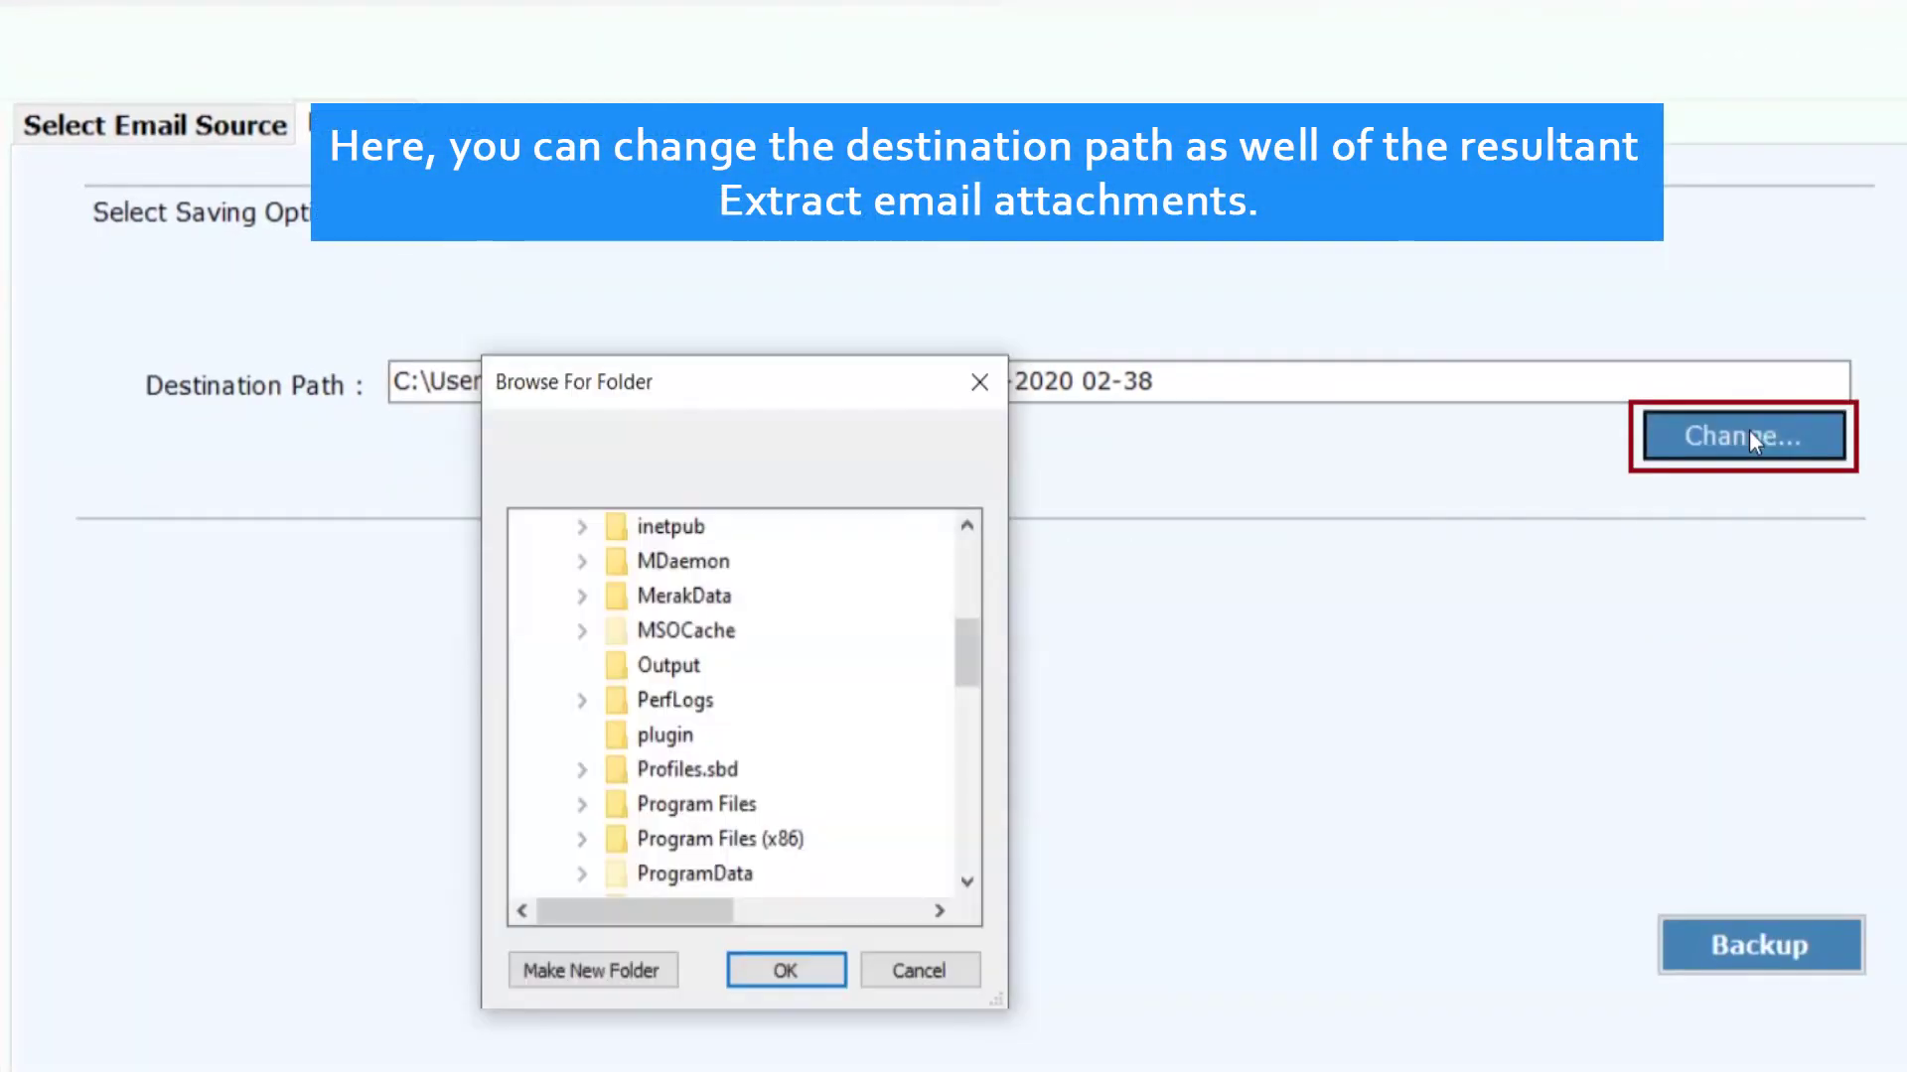
{"action": "left_click", "coordinate": [694, 678]}
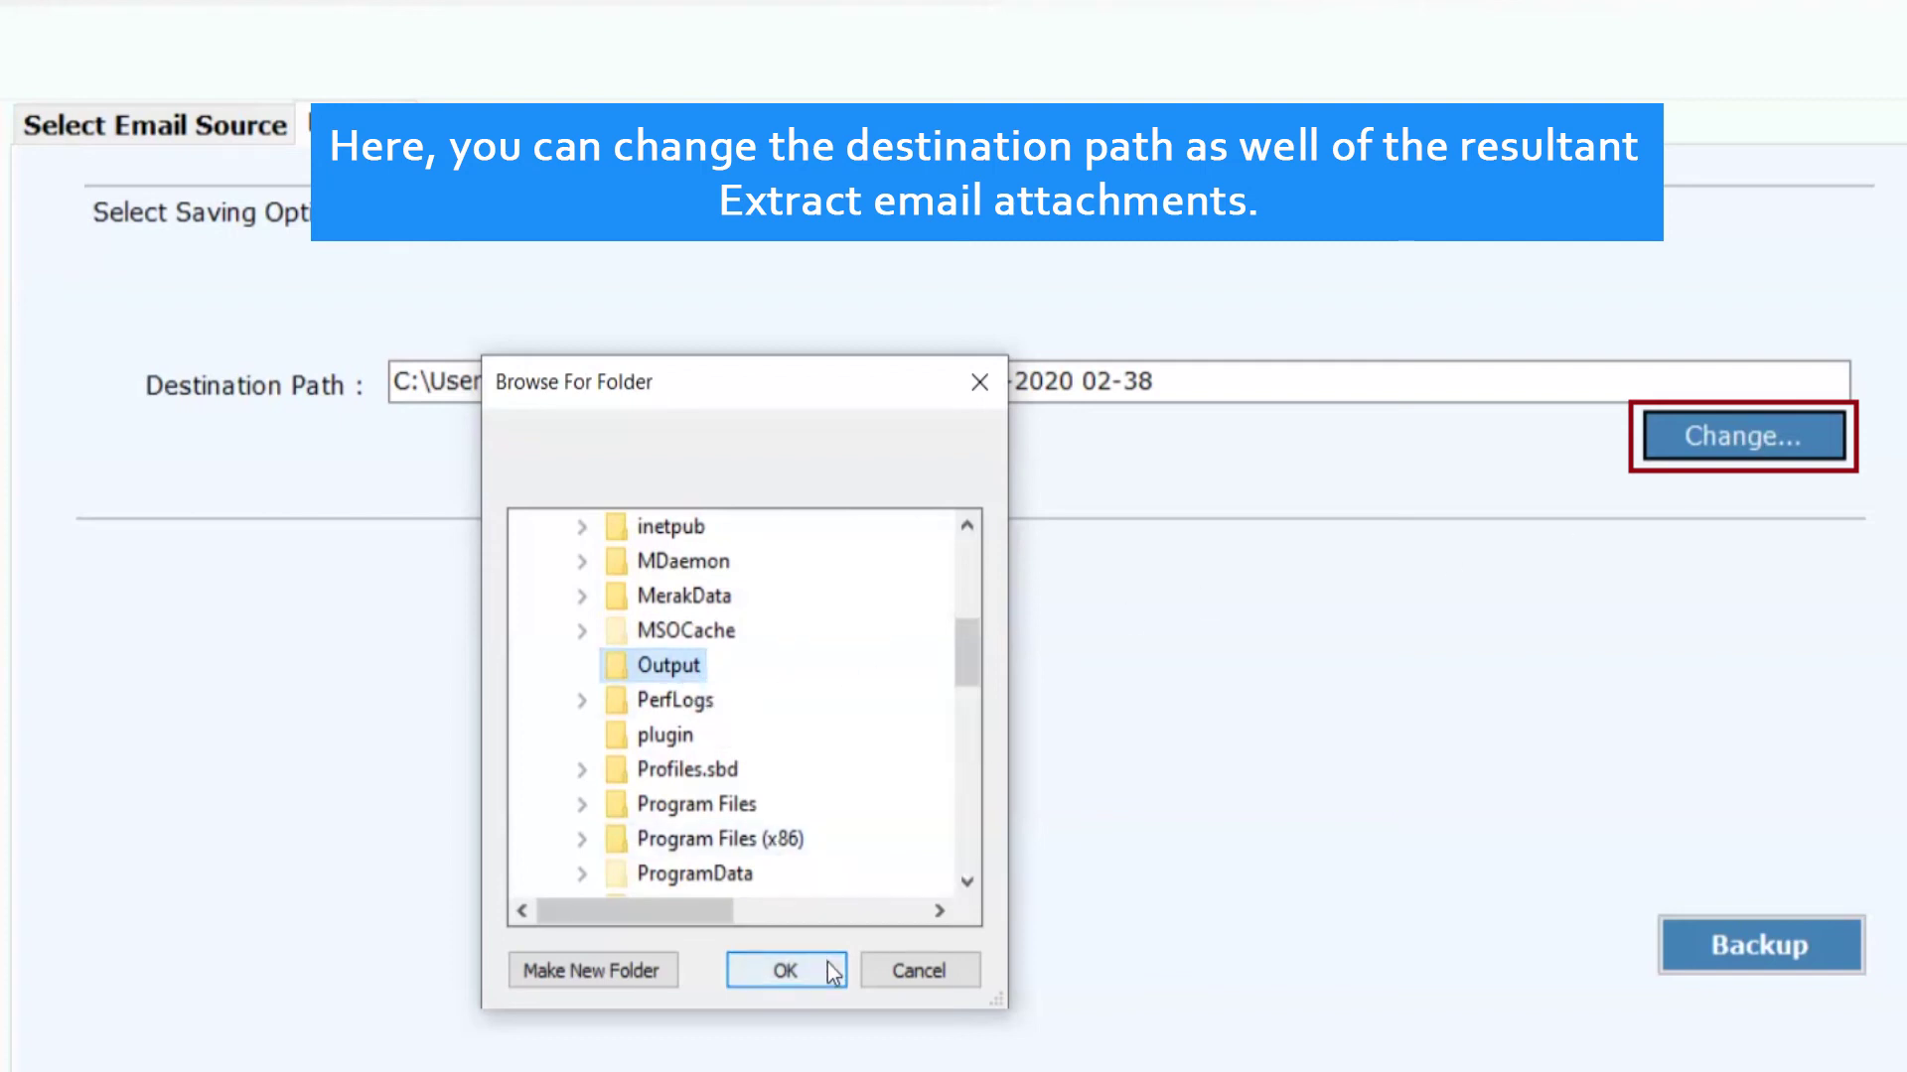
{"action": "left_click", "coordinate": [784, 970]}
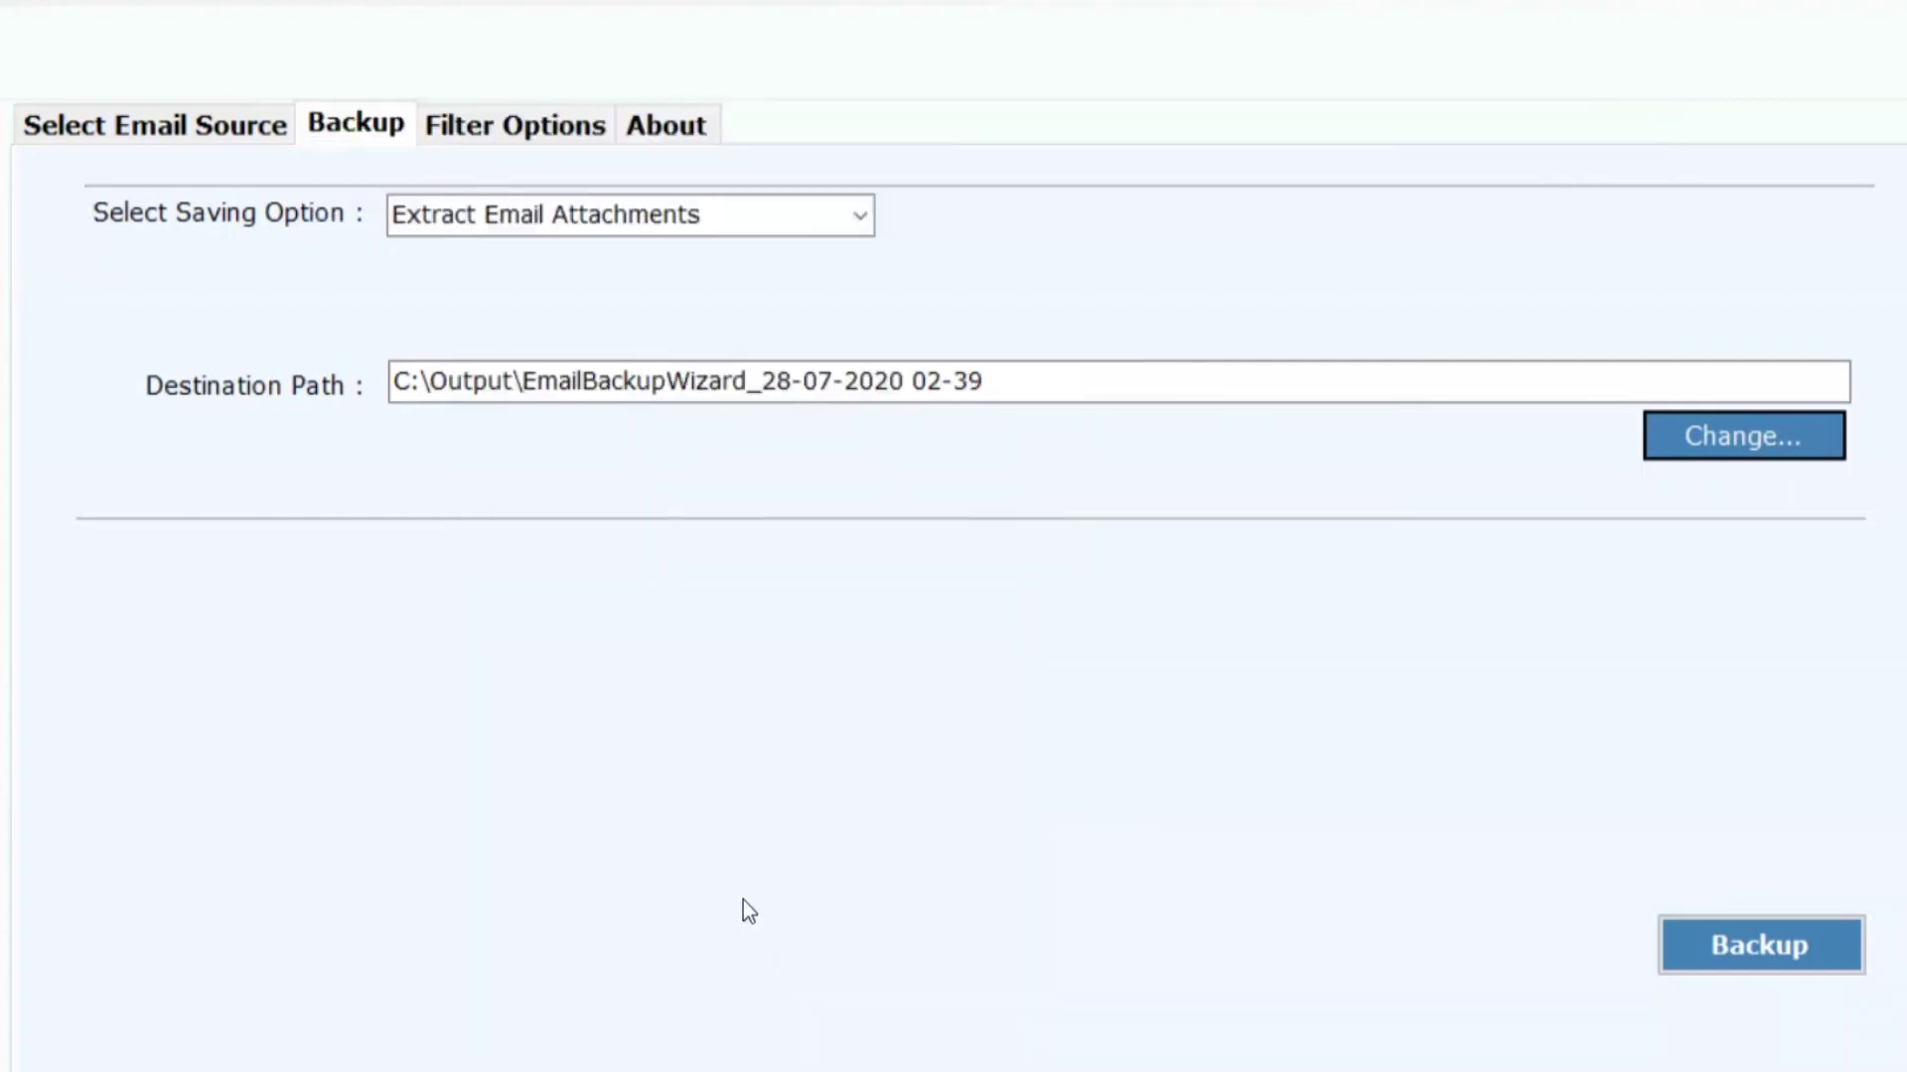
Step: Enable the Selected Extensions filter with png,jpg,doc,xls, keeping attachments in respective folders
{"action": "left_click", "coordinate": [514, 128]}
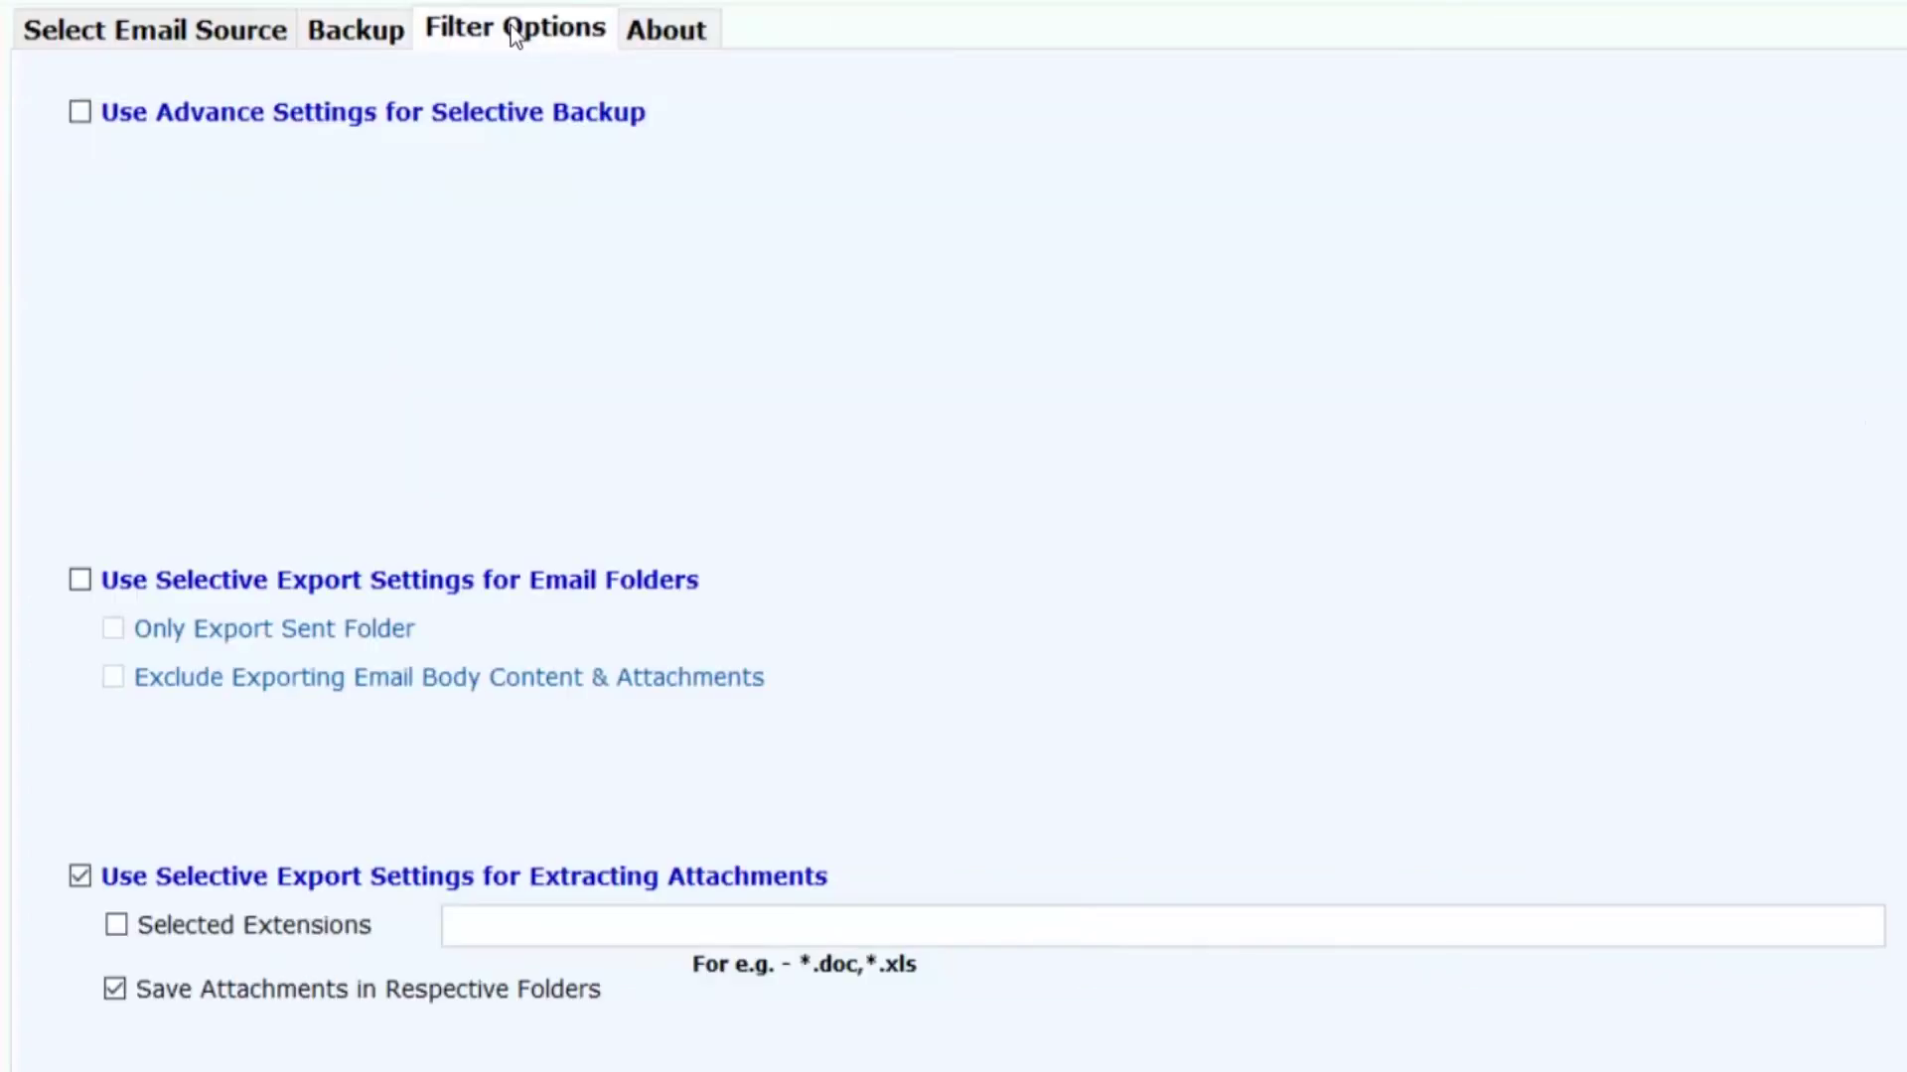
{"action": "left_click", "coordinate": [79, 112]}
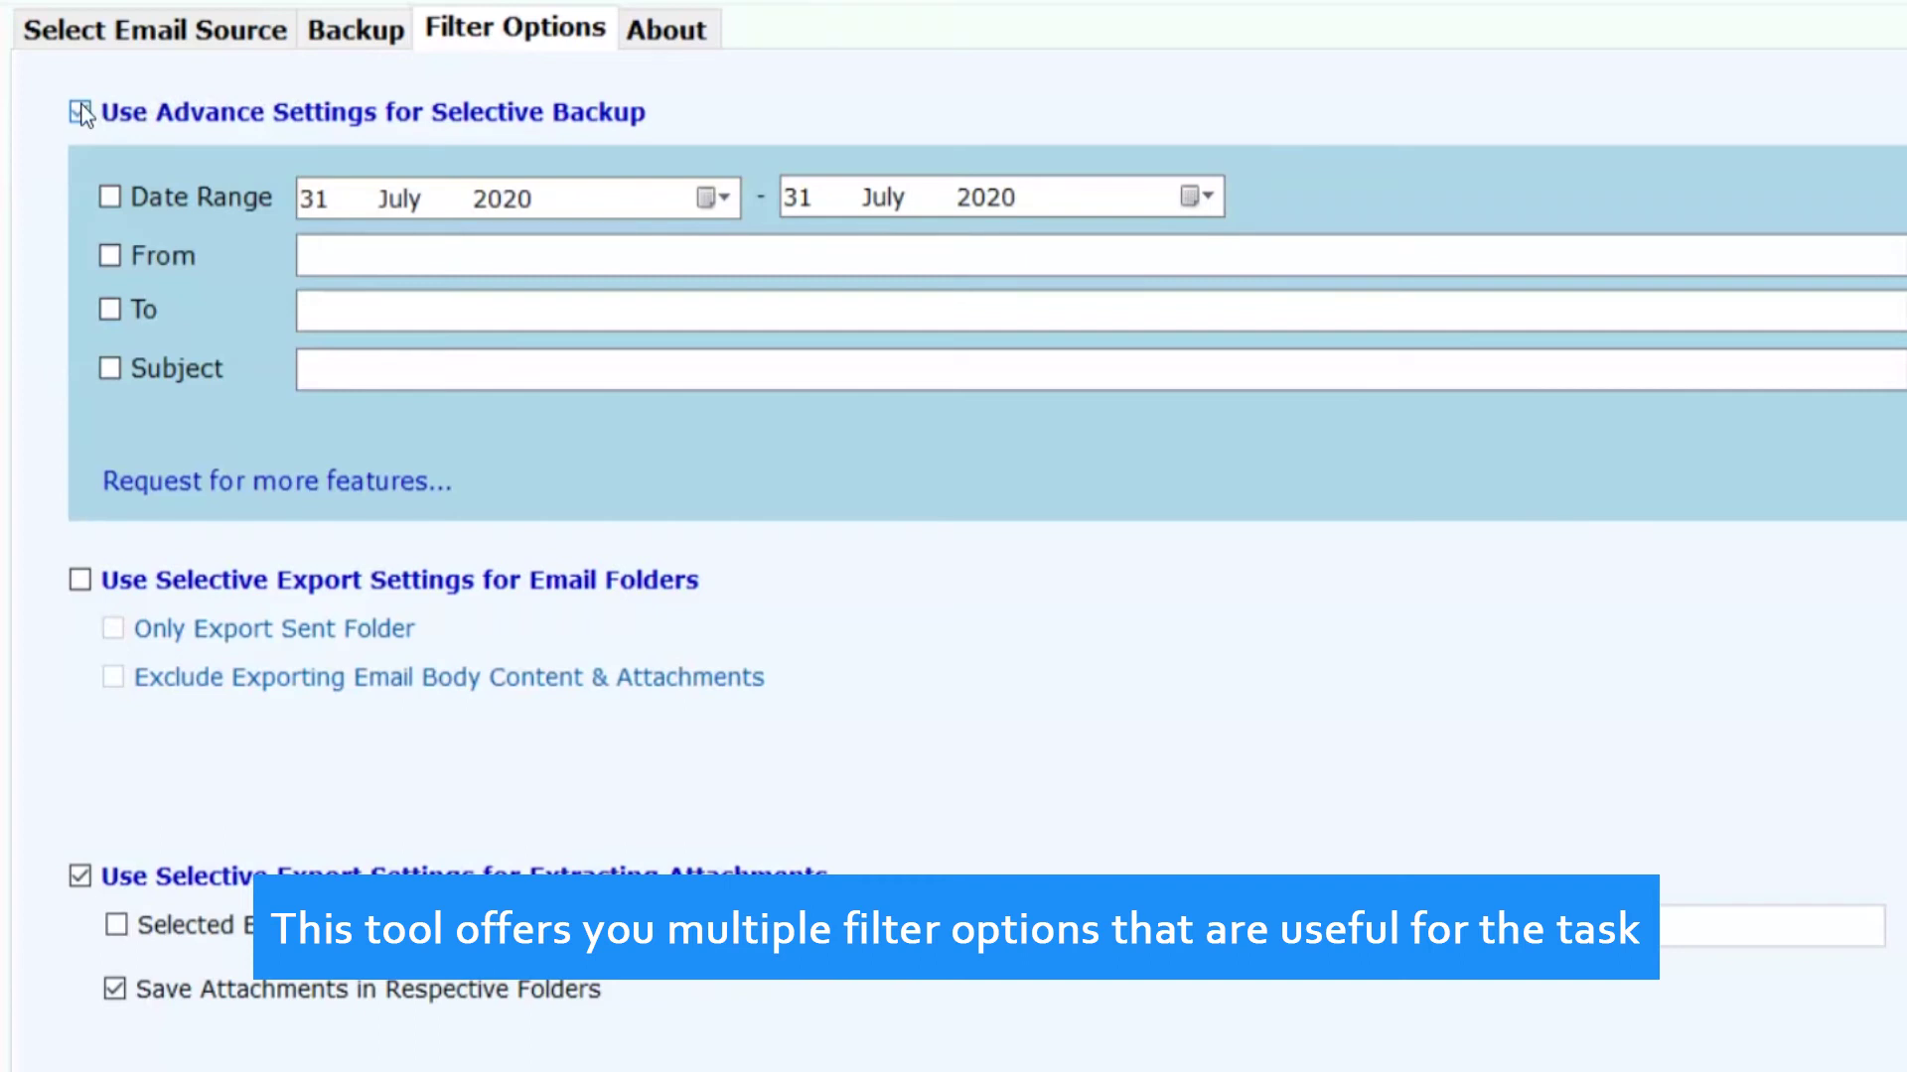
{"action": "left_click", "coordinate": [80, 112]}
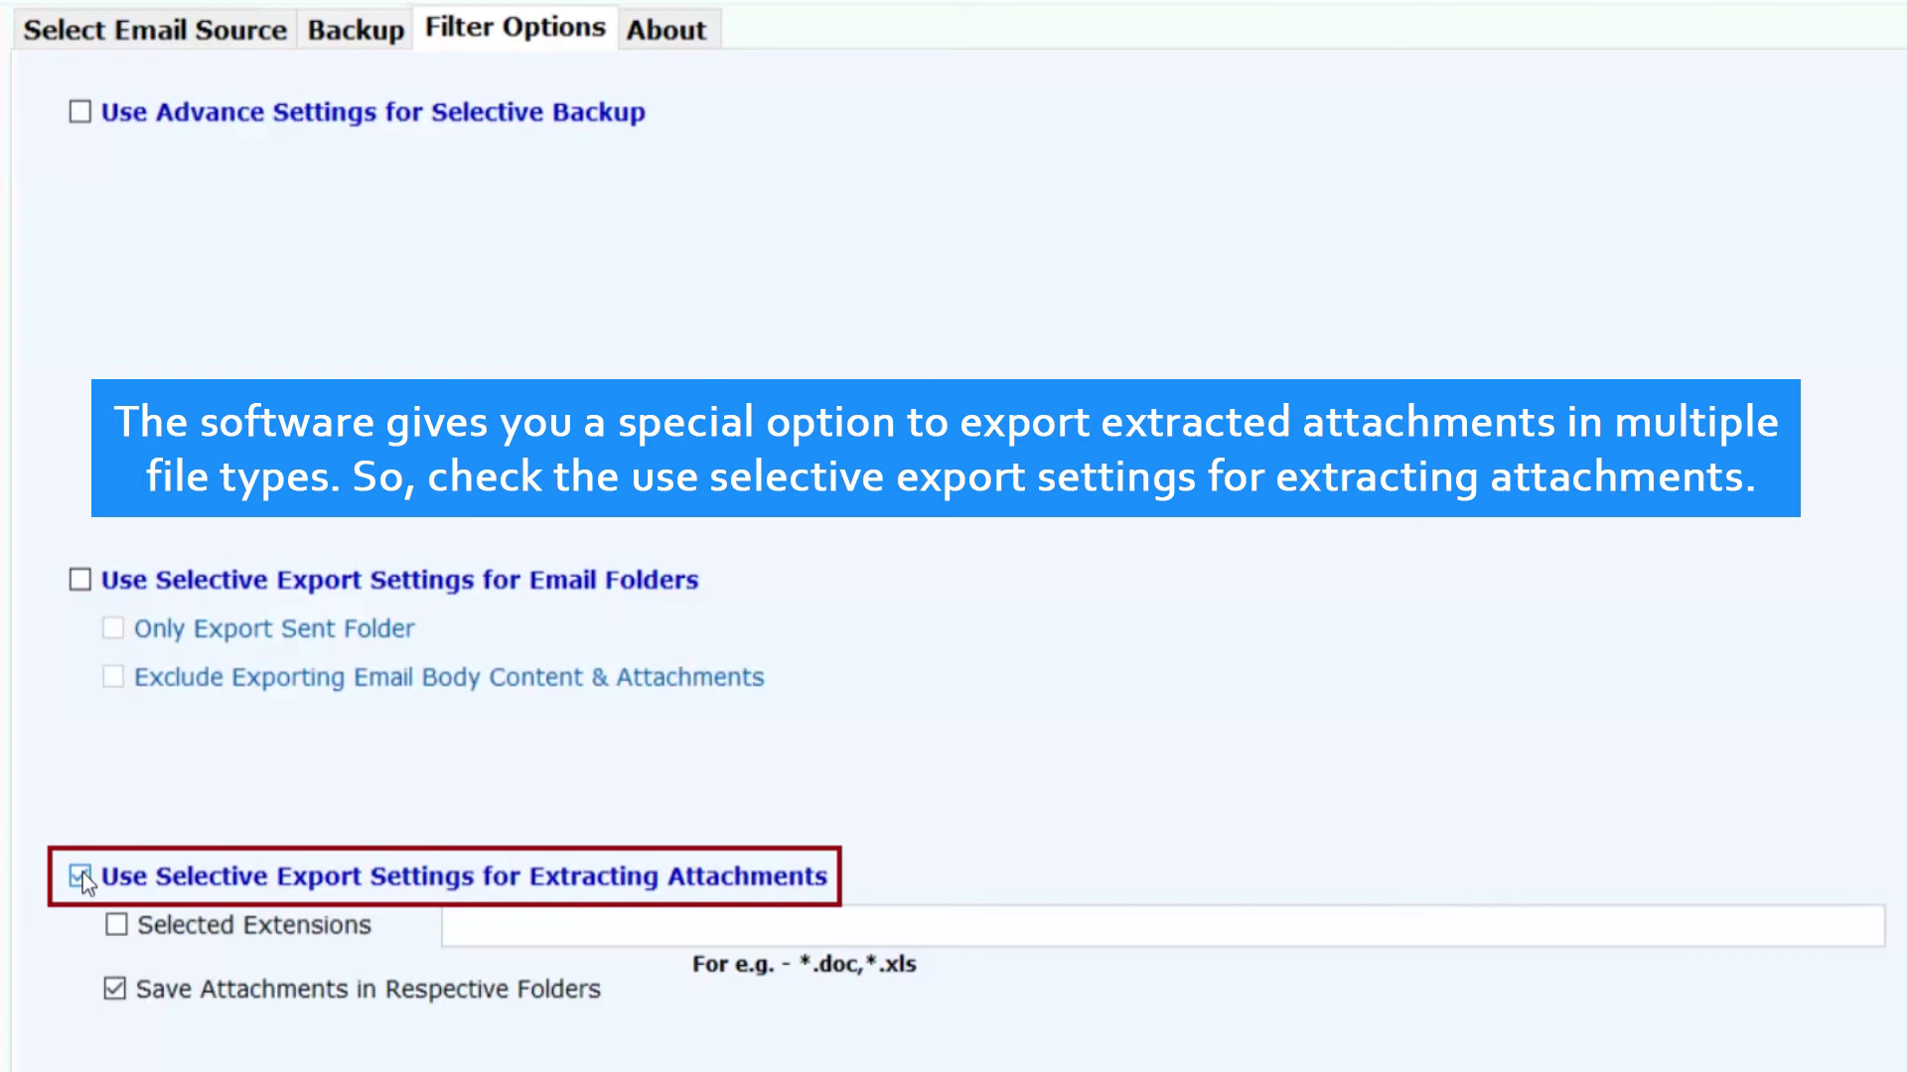
{"action": "left_click", "coordinate": [117, 924]}
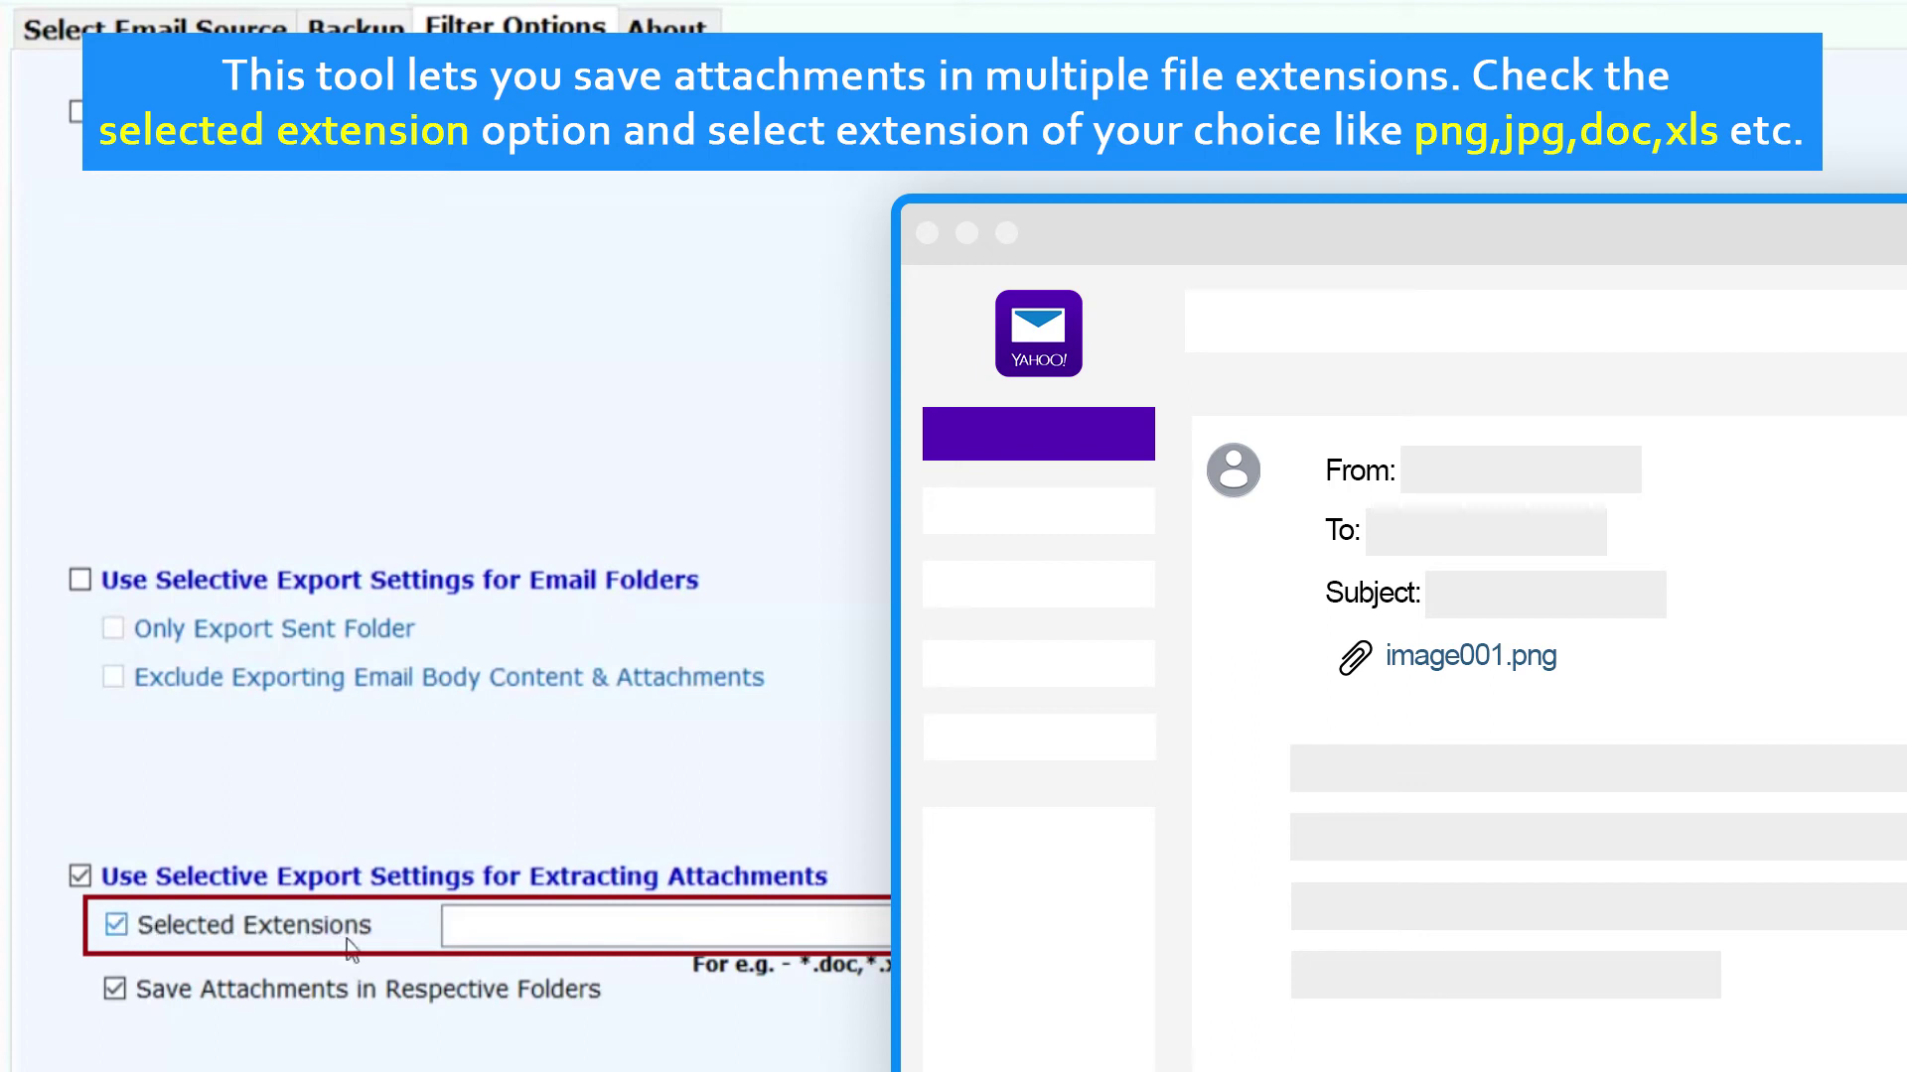
{"action": "left_click", "coordinate": [467, 928]}
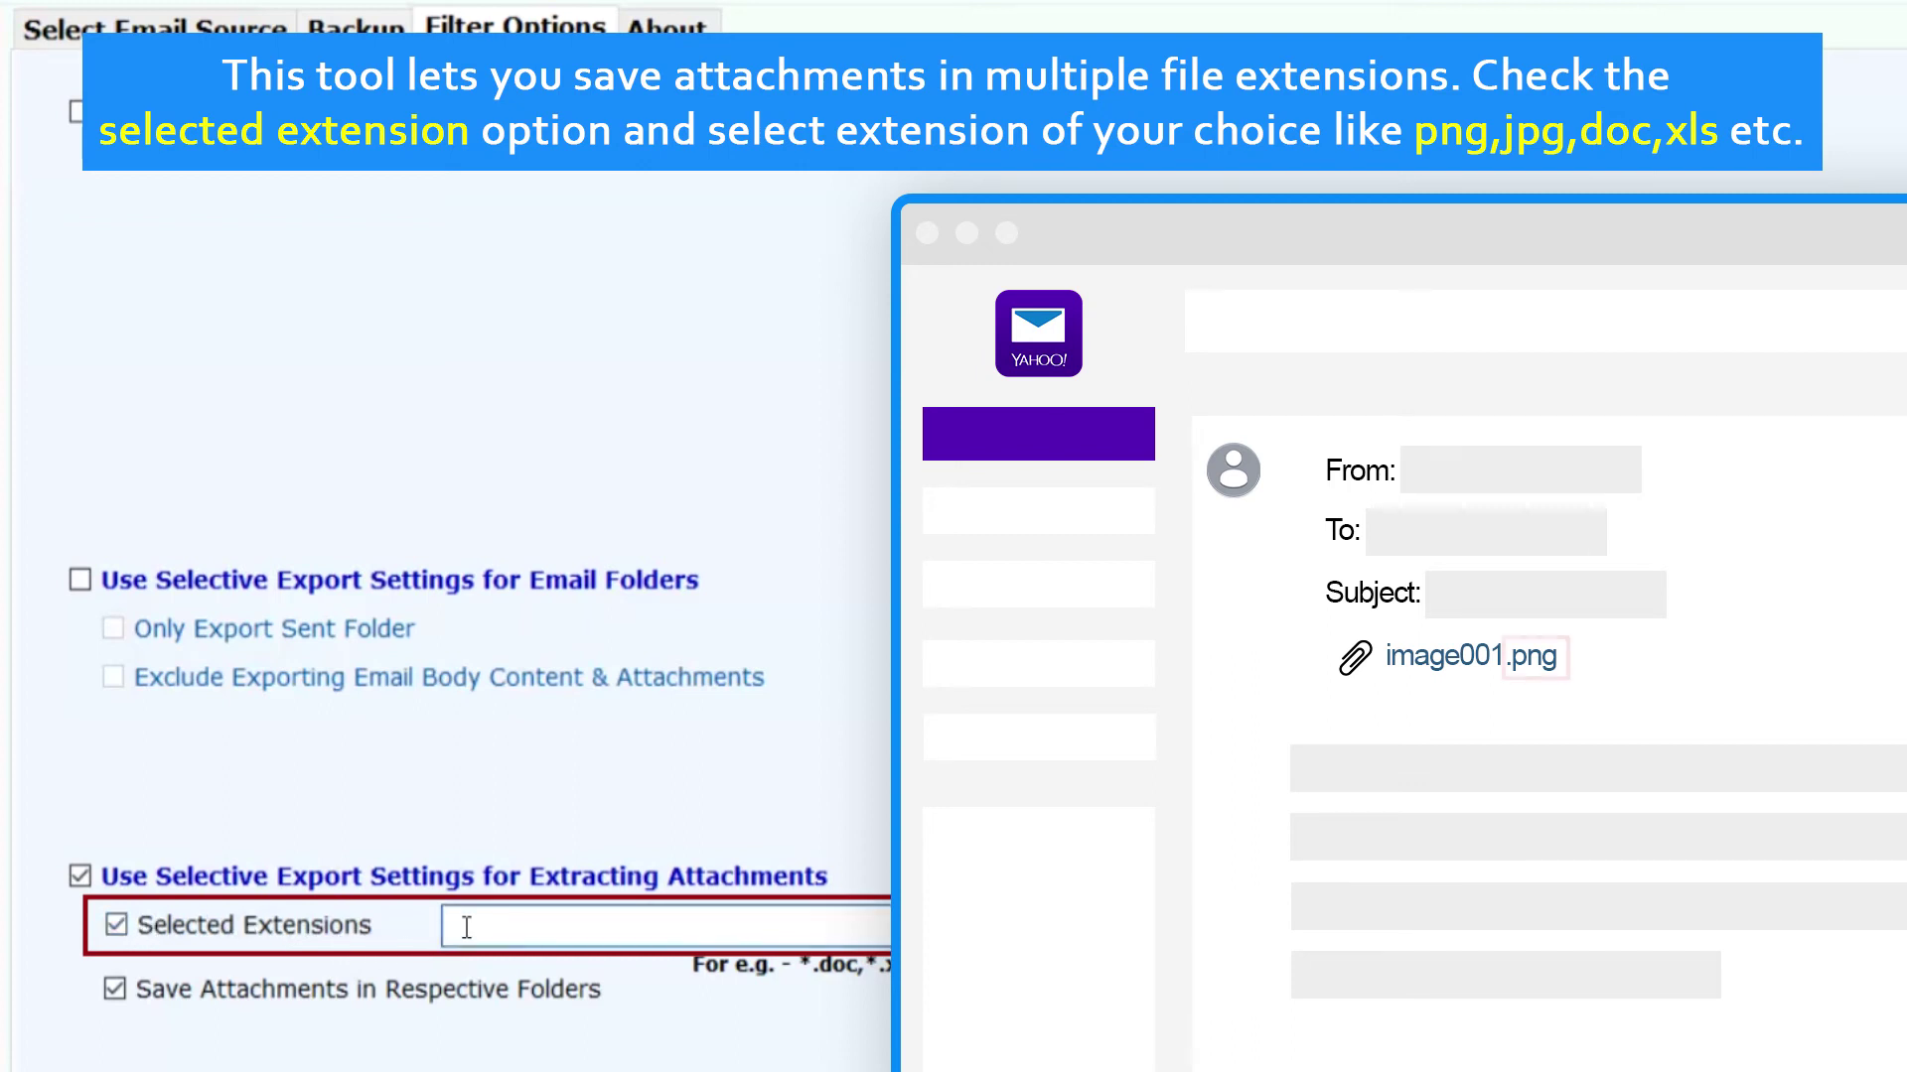
{"action": "type", "text": "png,jpg,doc,xls"}
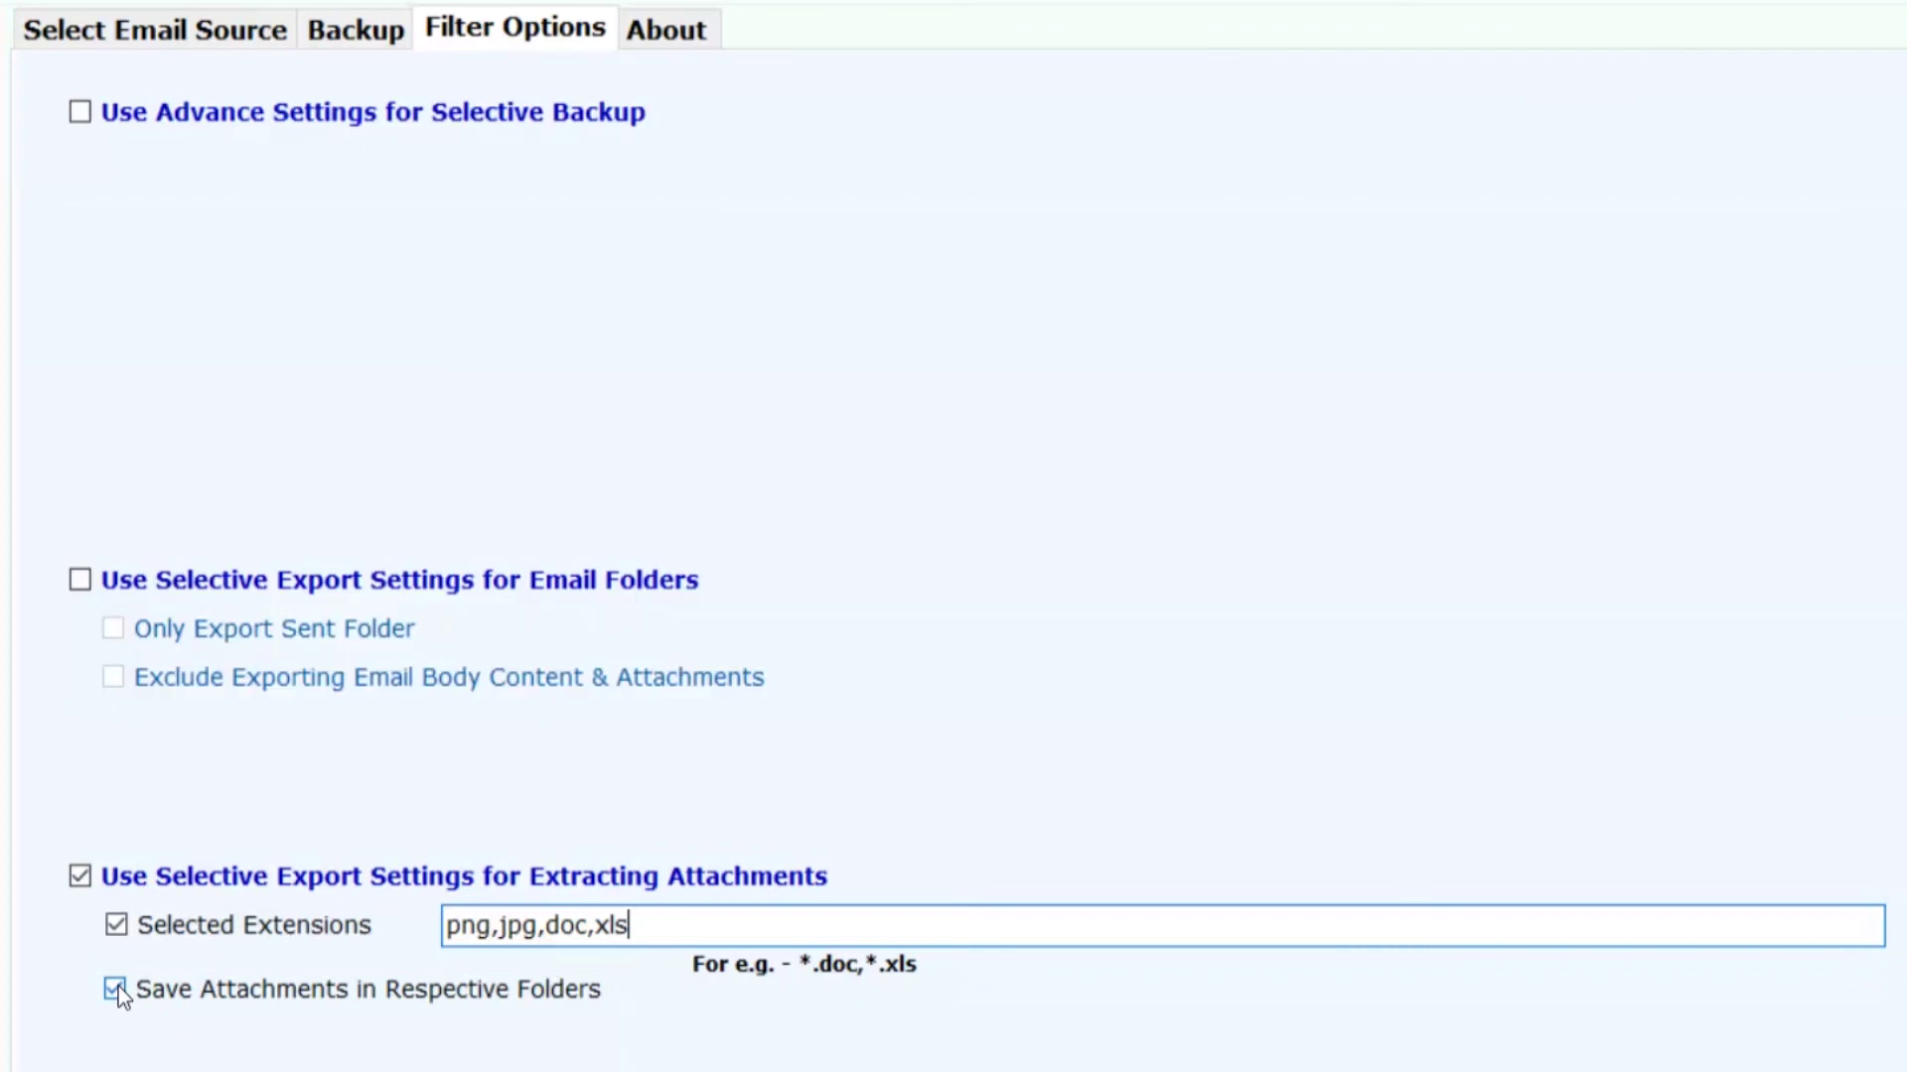
Step: Run the backup from the Backup tab and dismiss the completion and trial-limit messages
{"action": "left_click", "coordinate": [364, 28]}
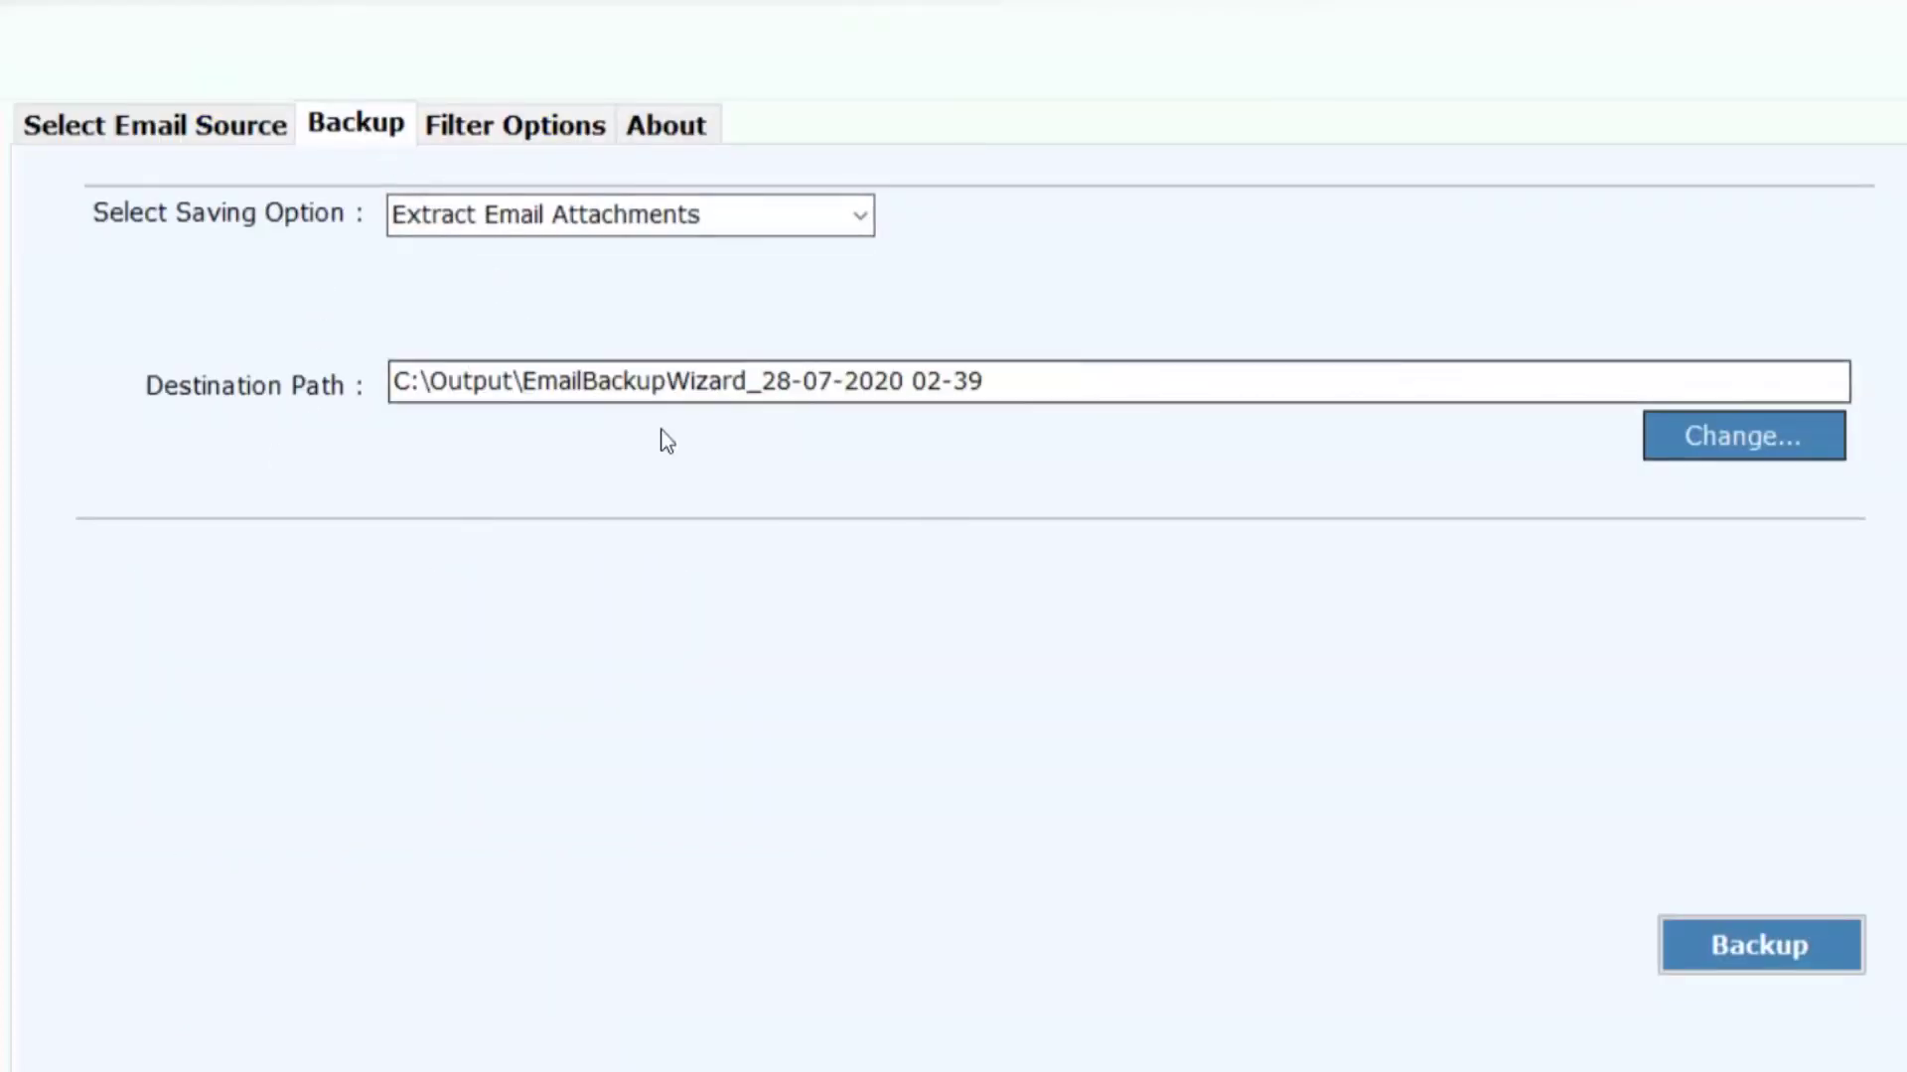
{"action": "left_click", "coordinate": [1750, 944]}
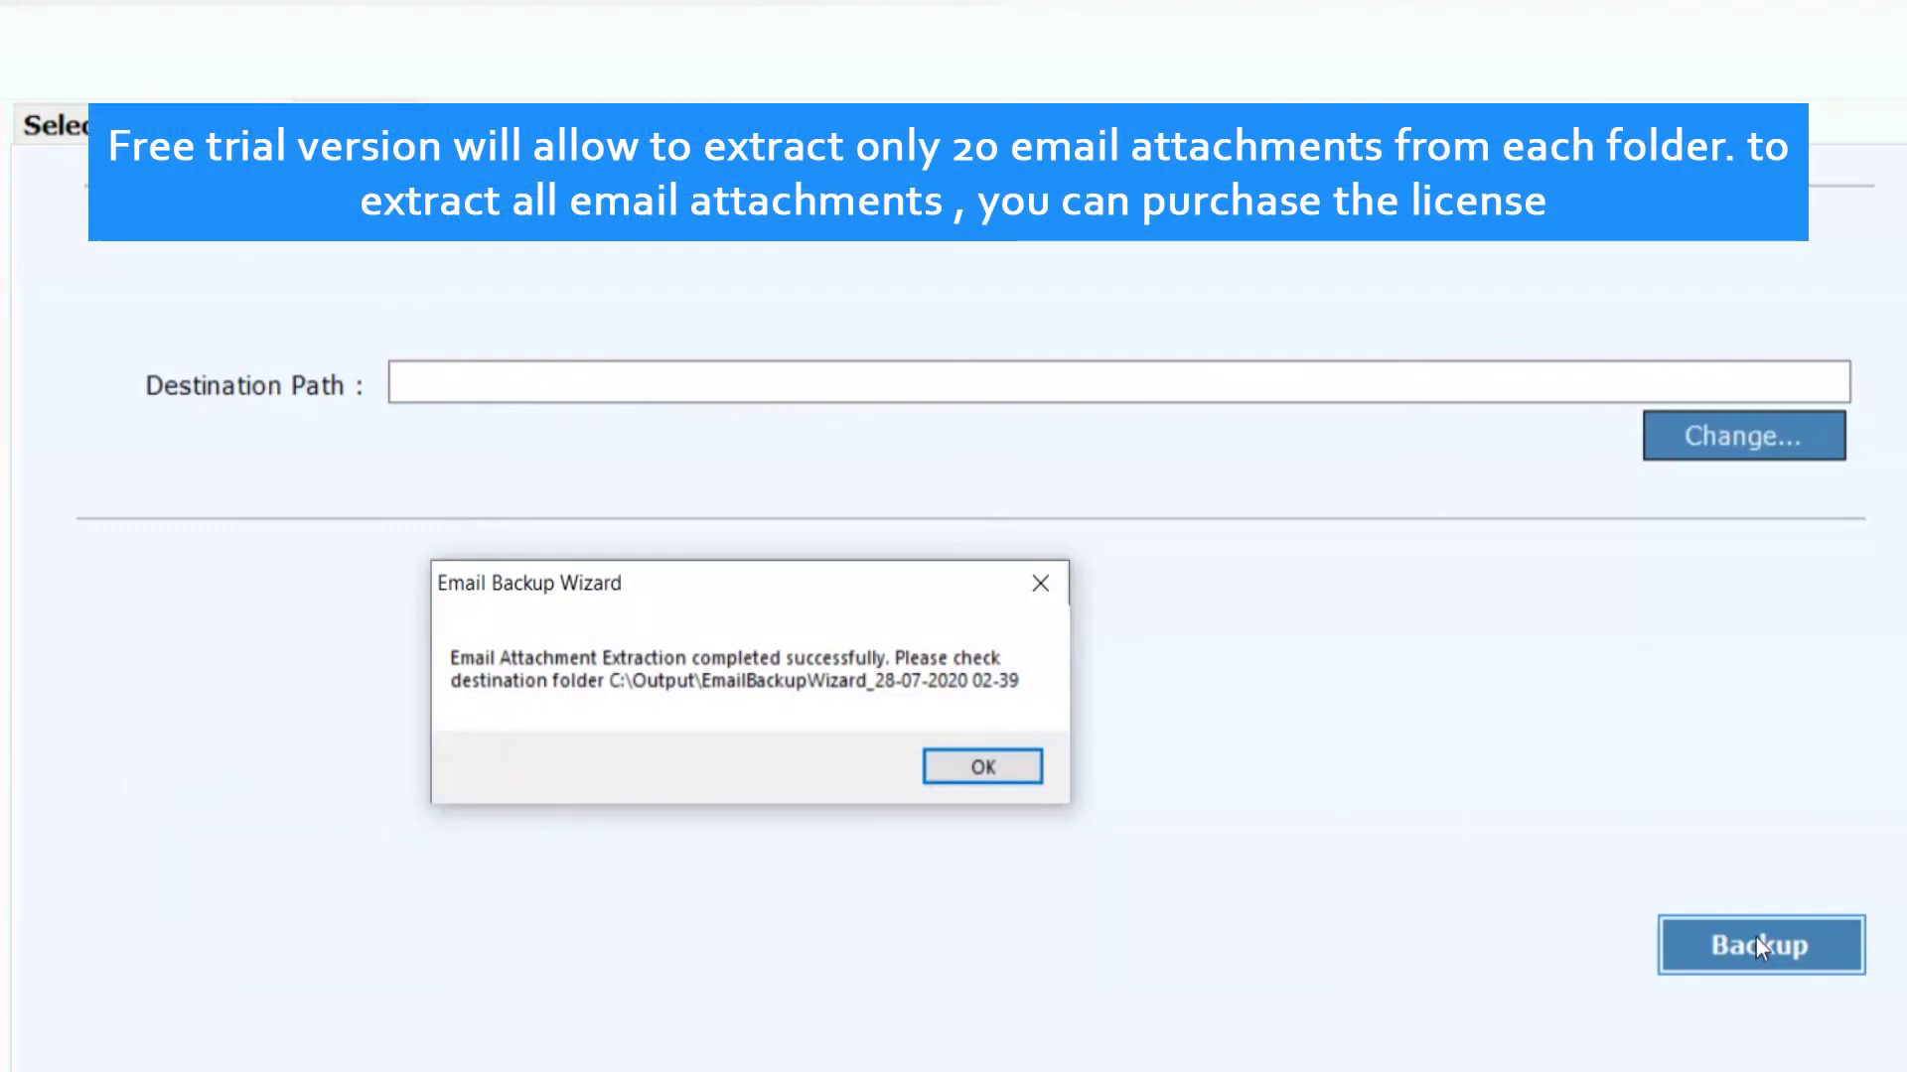
{"action": "left_click", "coordinate": [1013, 762]}
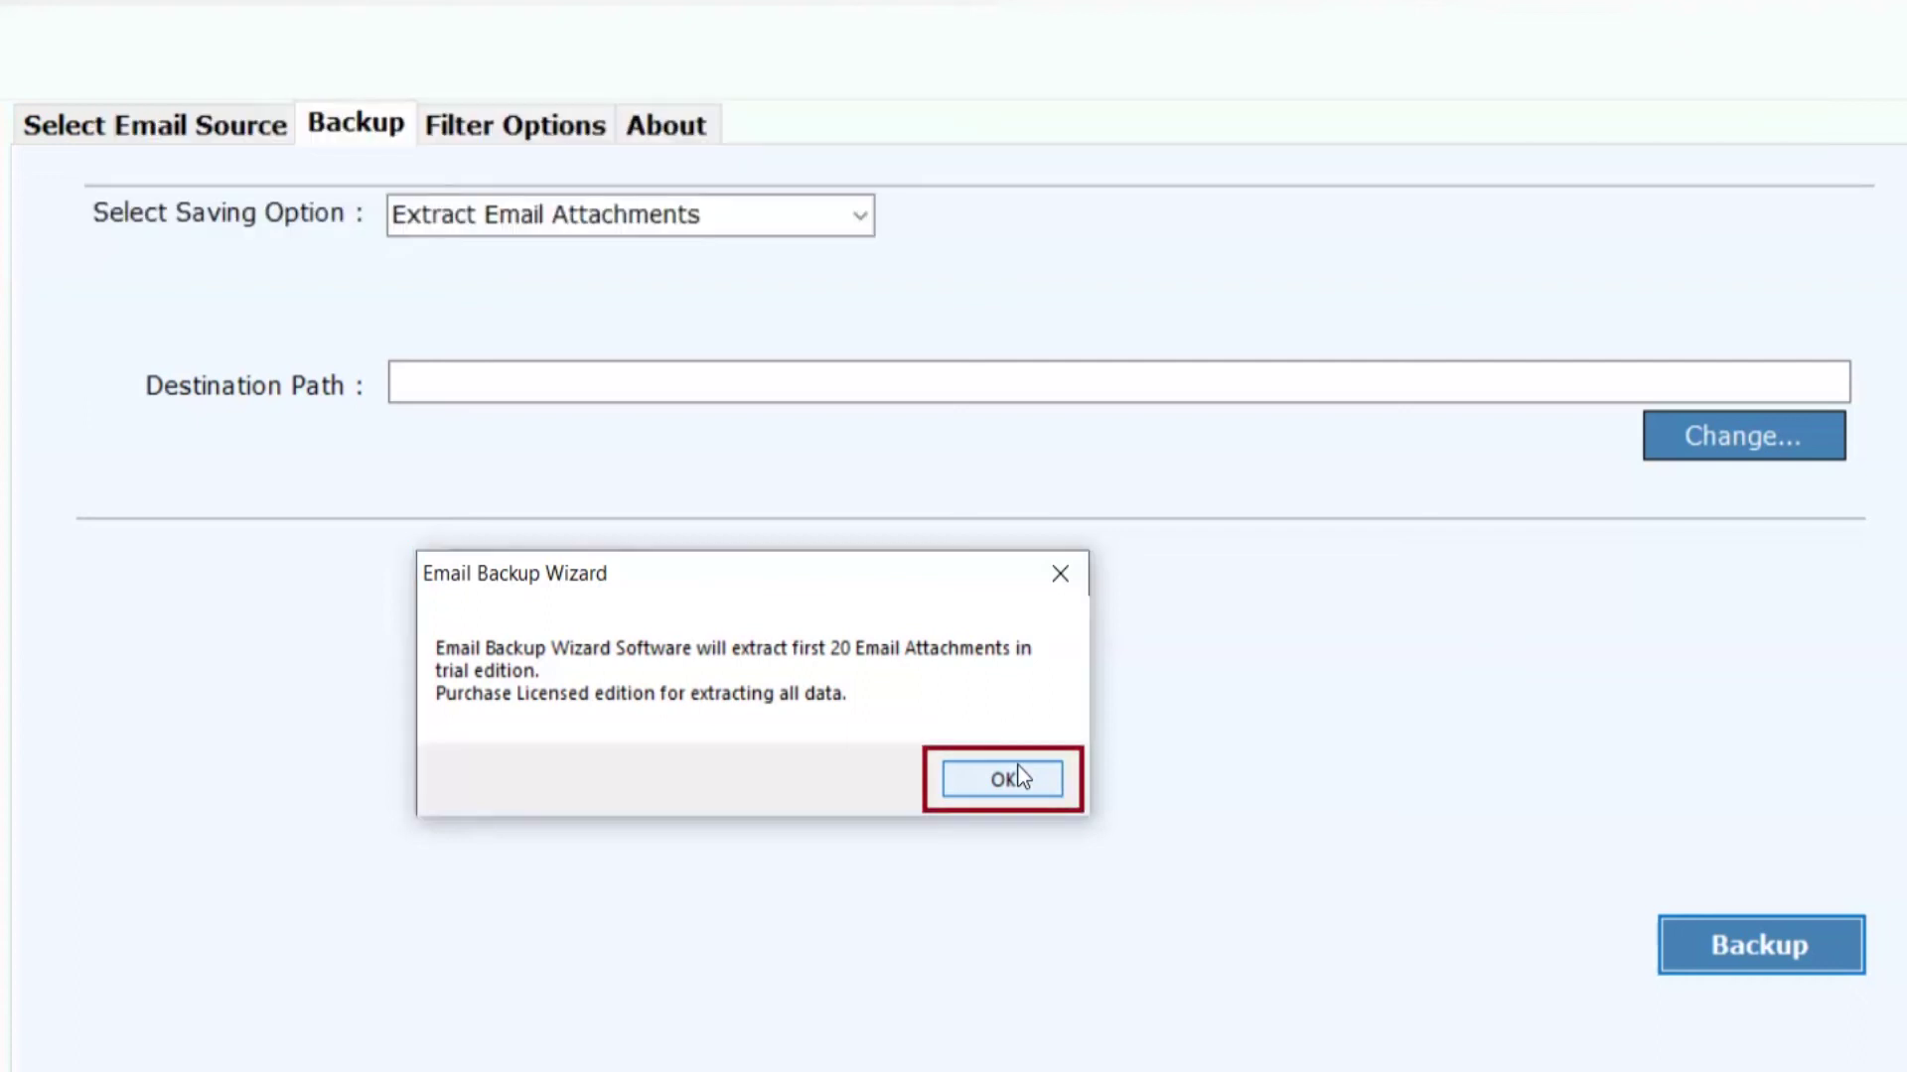
{"action": "left_click", "coordinate": [1003, 779]}
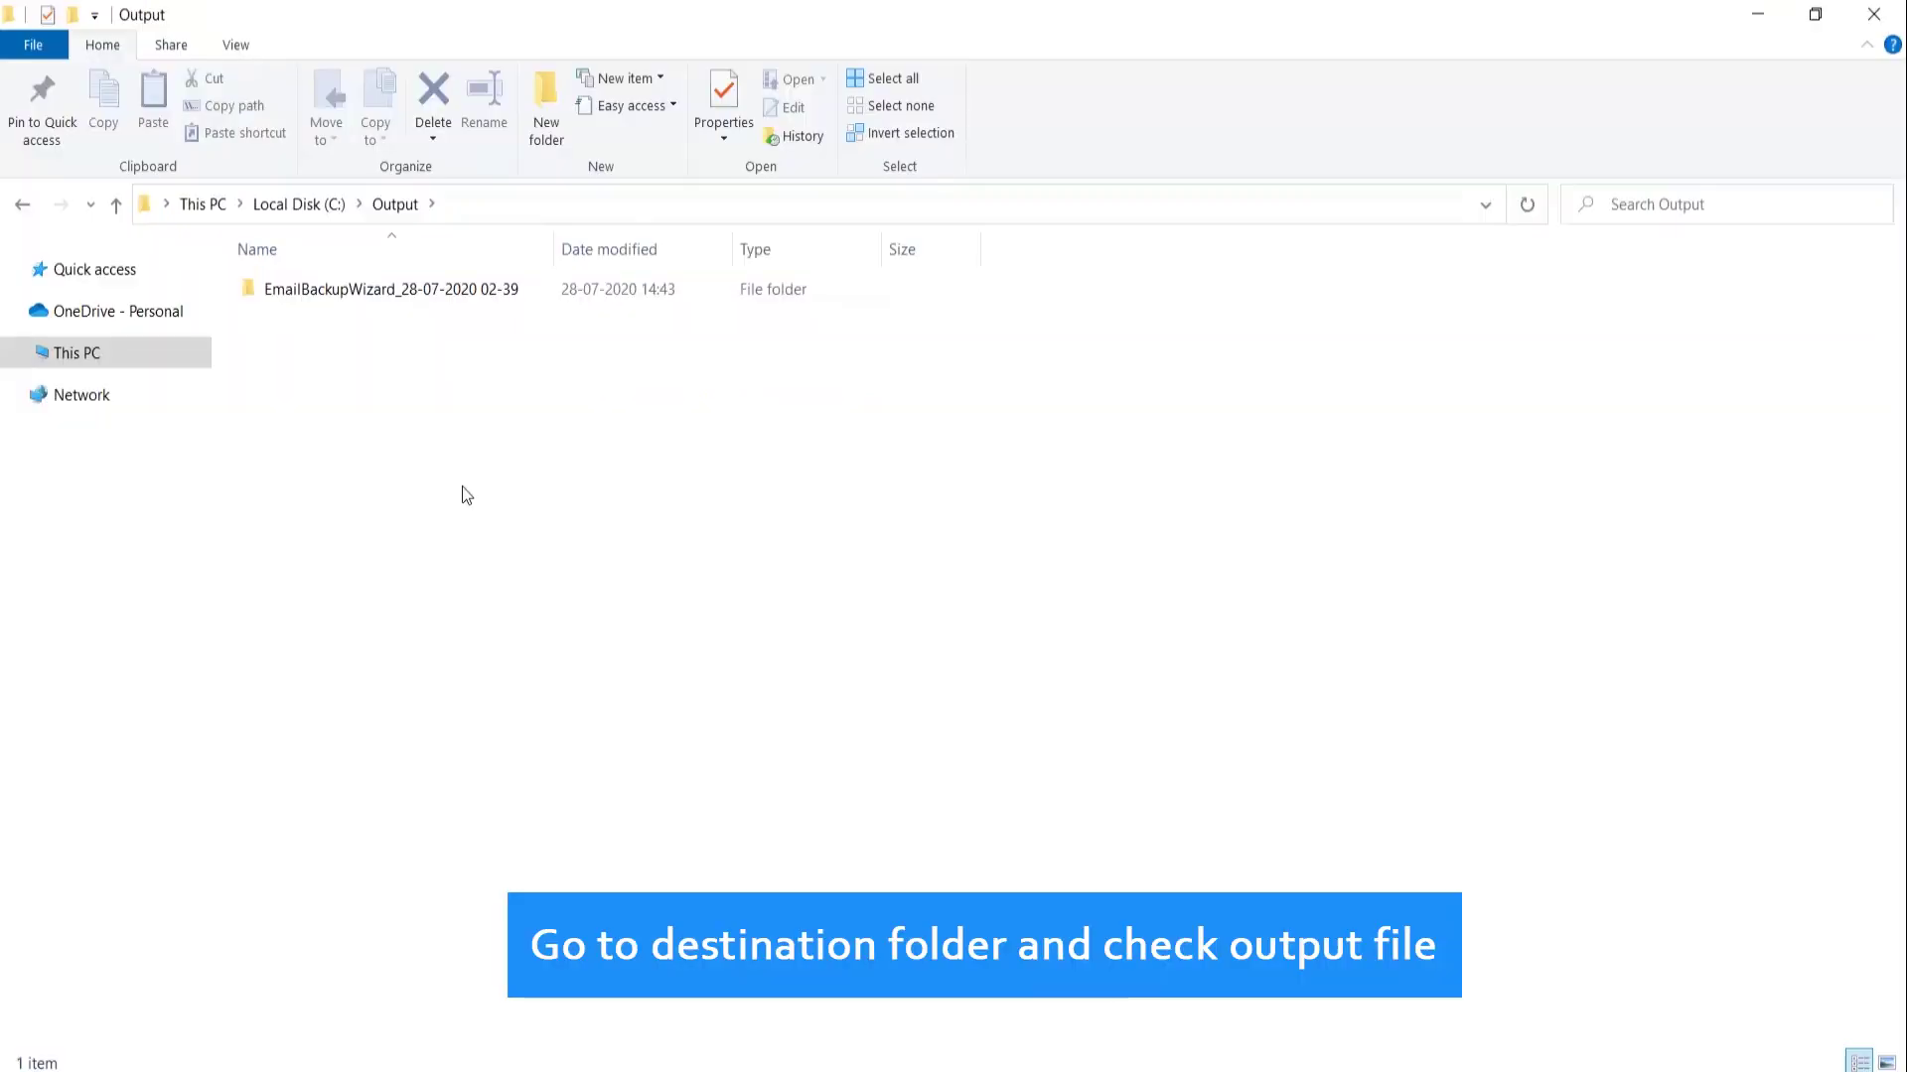
{"action": "double_click", "coordinate": [379, 295]}
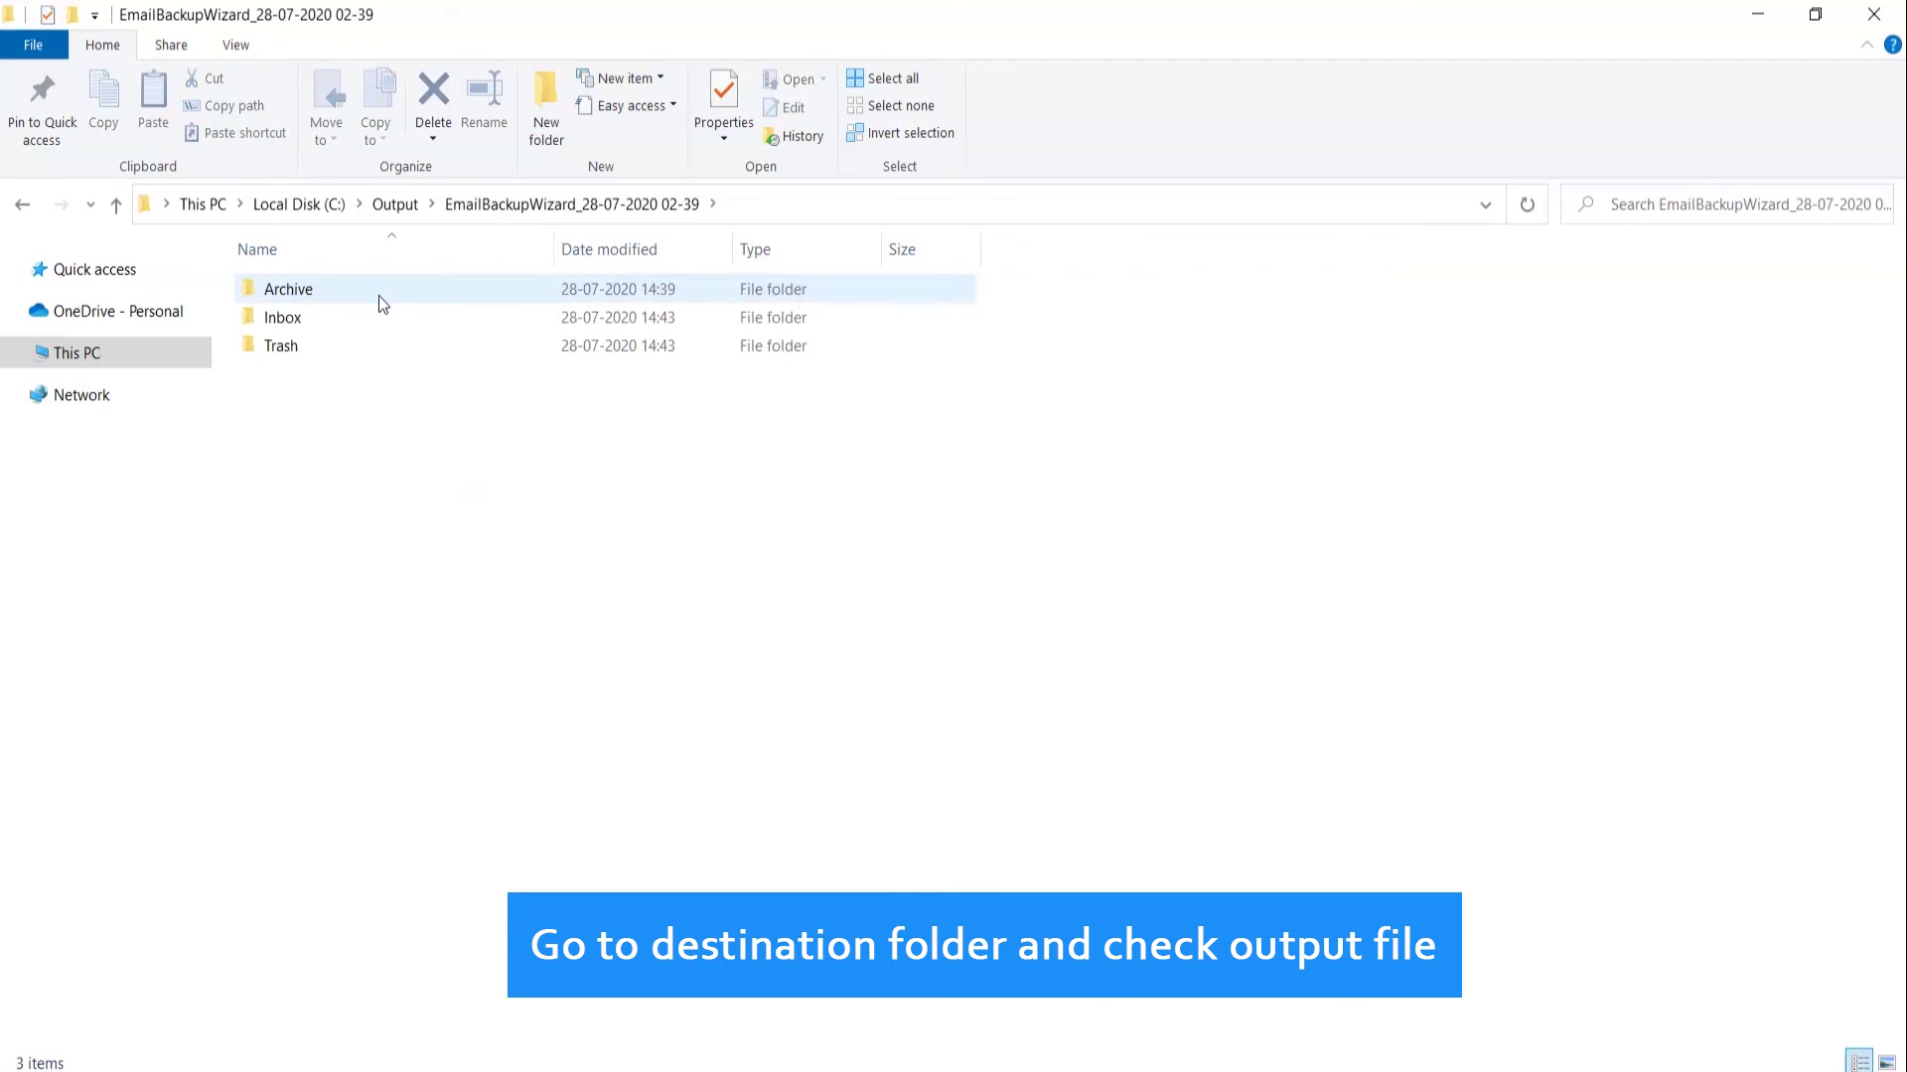
{"action": "double_click", "coordinate": [352, 314]}
{"action": "left_click", "coordinate": [350, 313]}
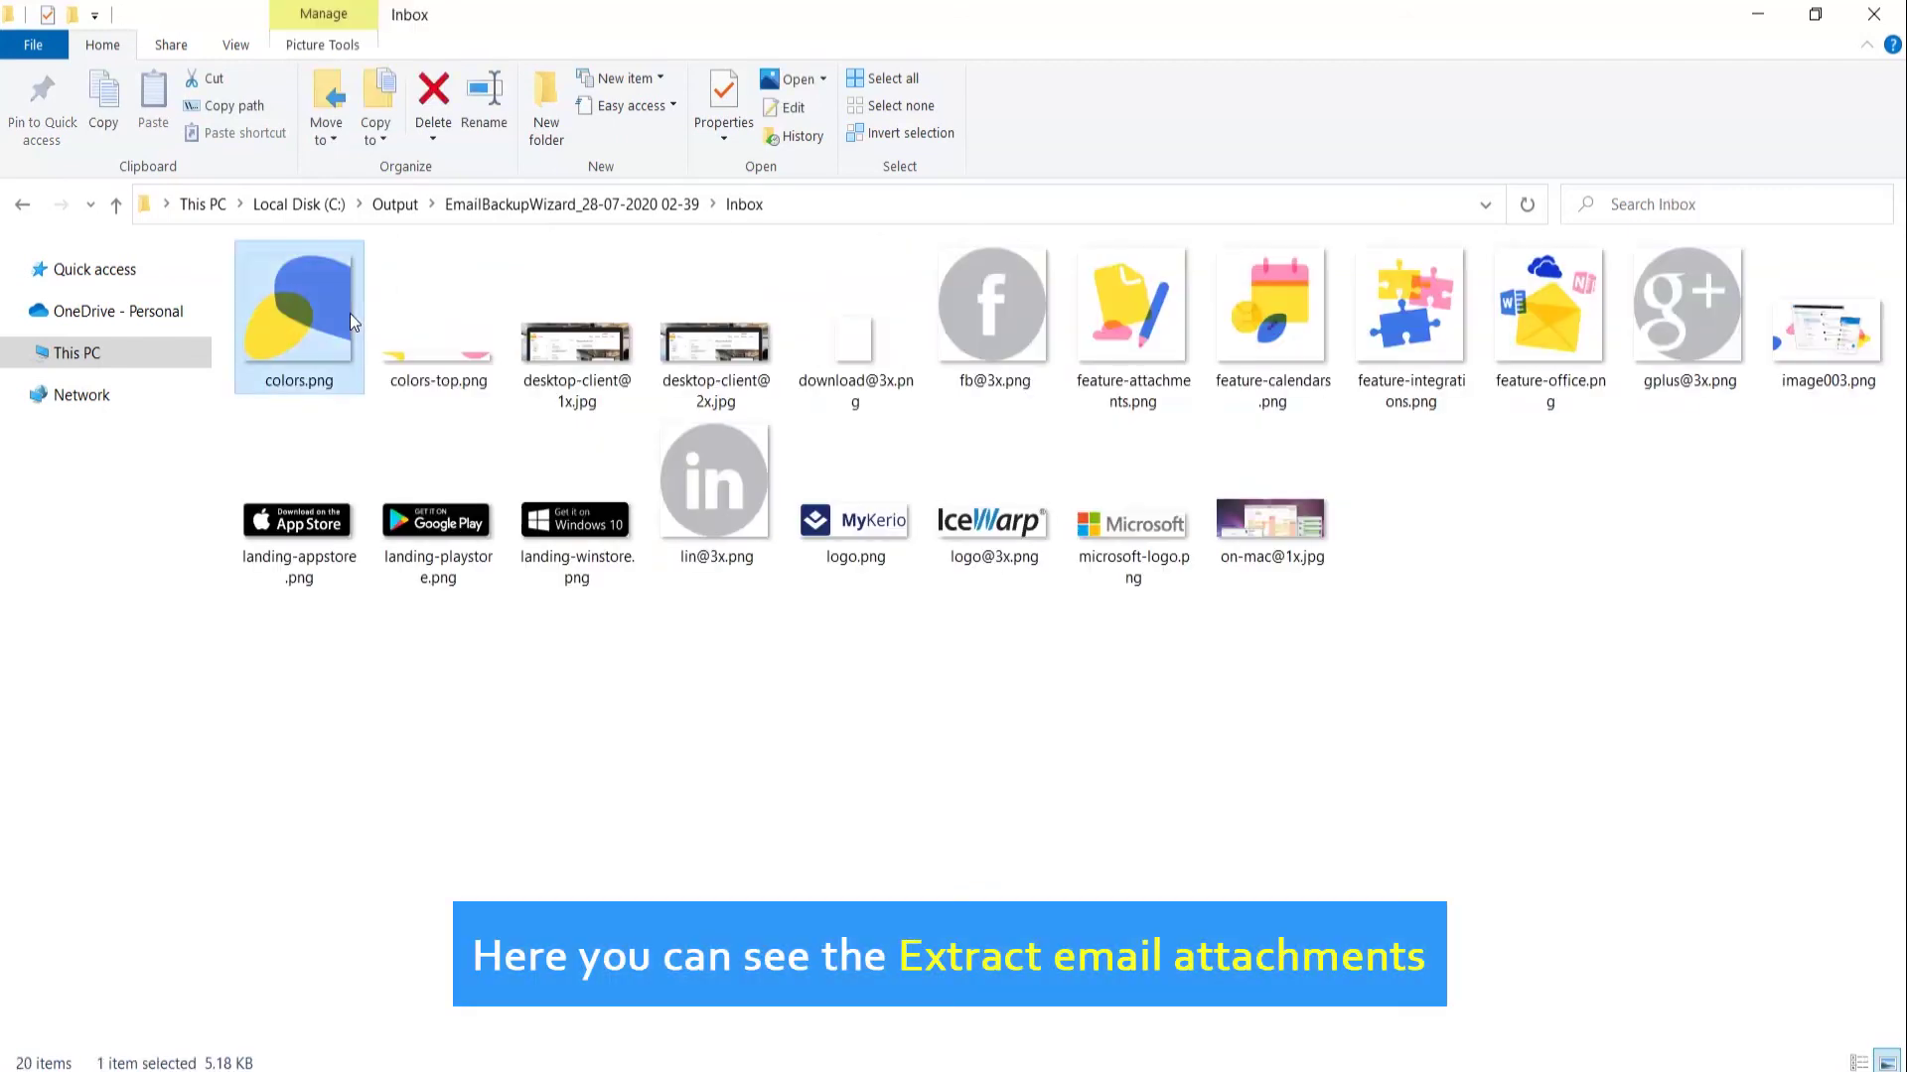